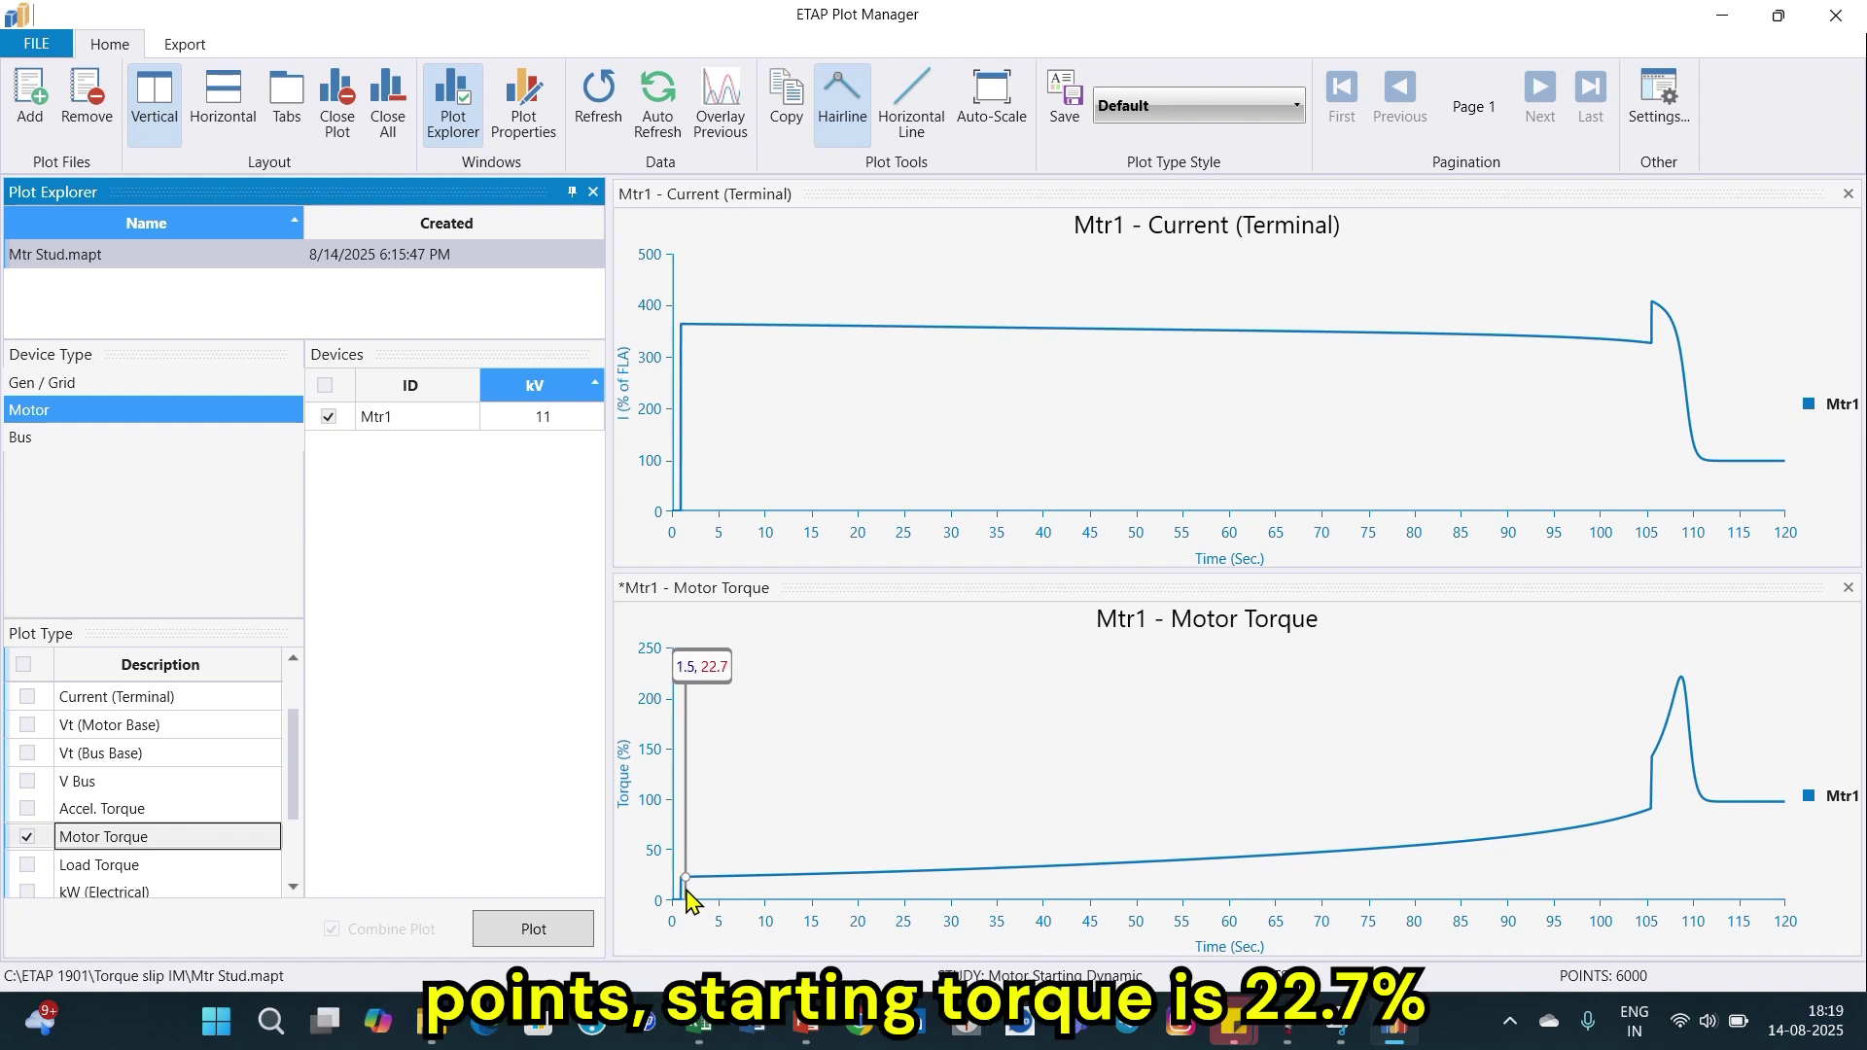
# Step: Bring up the Starter Induction Motor workbook to compare its 22.726 LRT with ETAP's 22.7%
pyautogui.click(696, 1030)
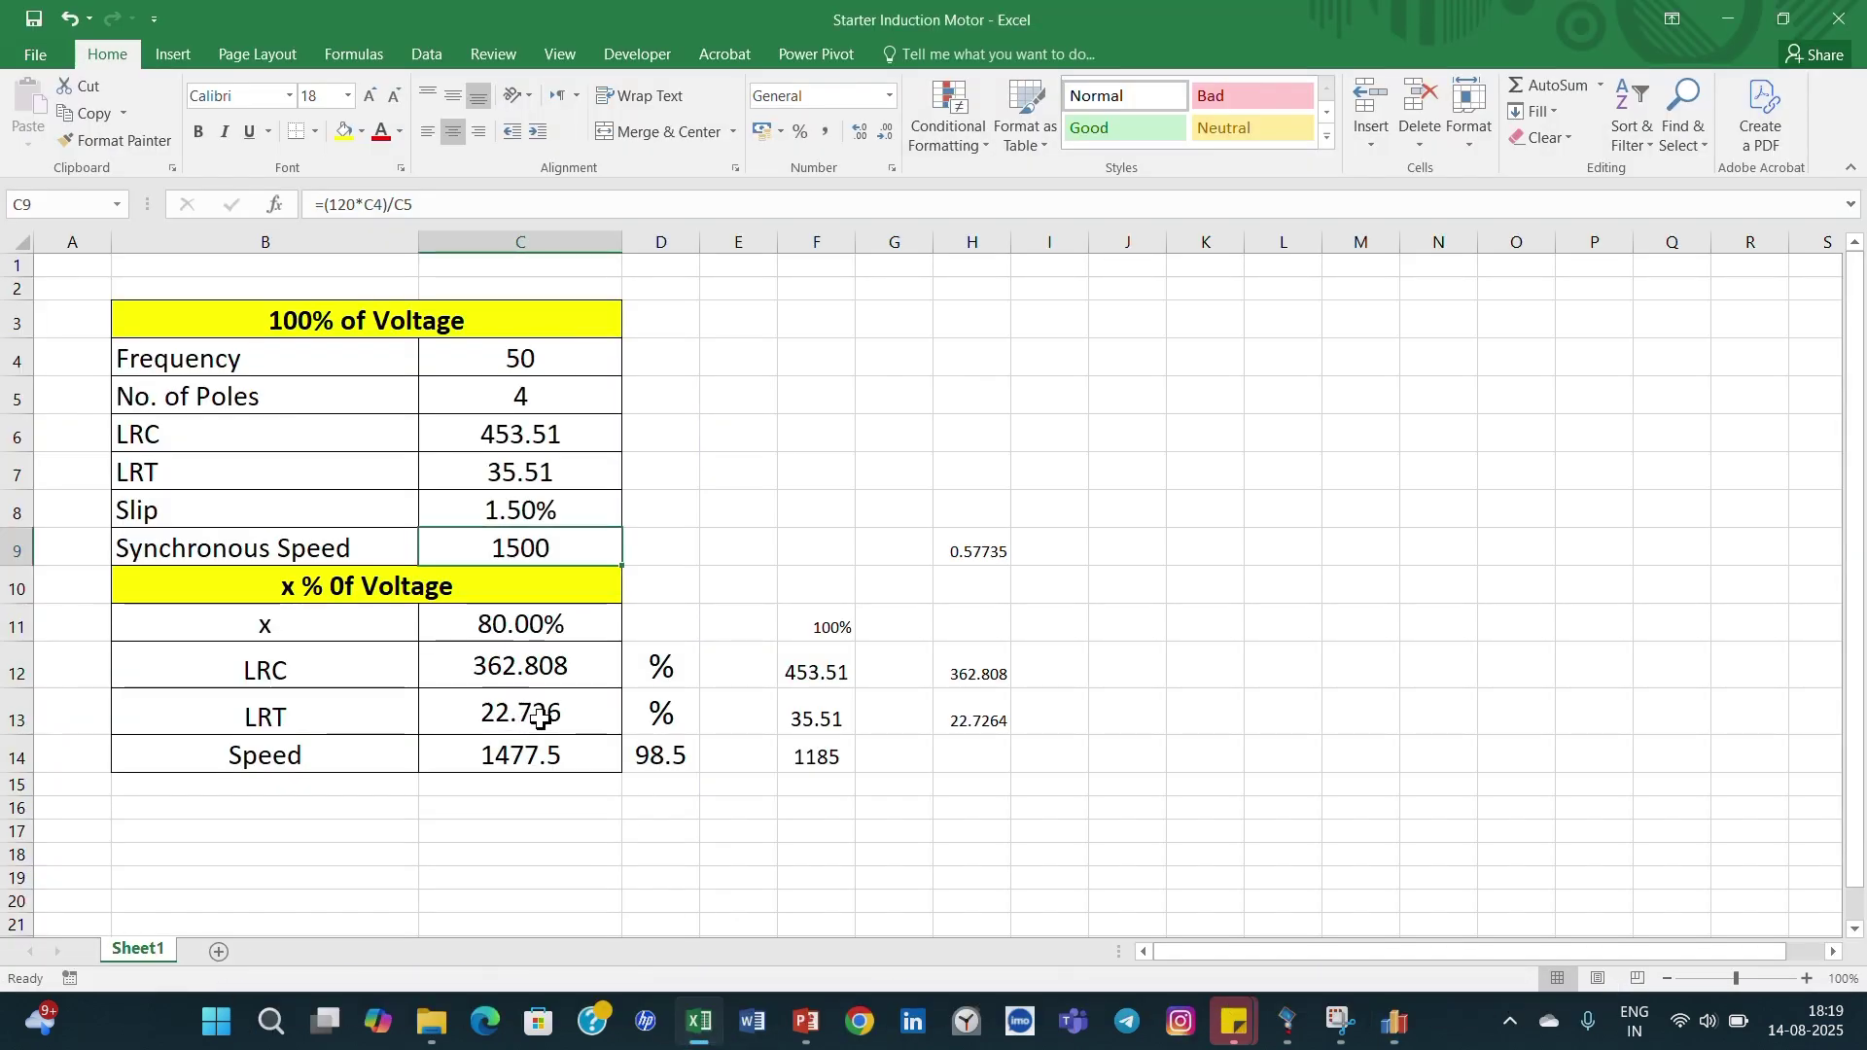
# Step: Minimize Excel and close Plot Manager to get back to the OLV1 one-line diagram
pyautogui.click(700, 1026)
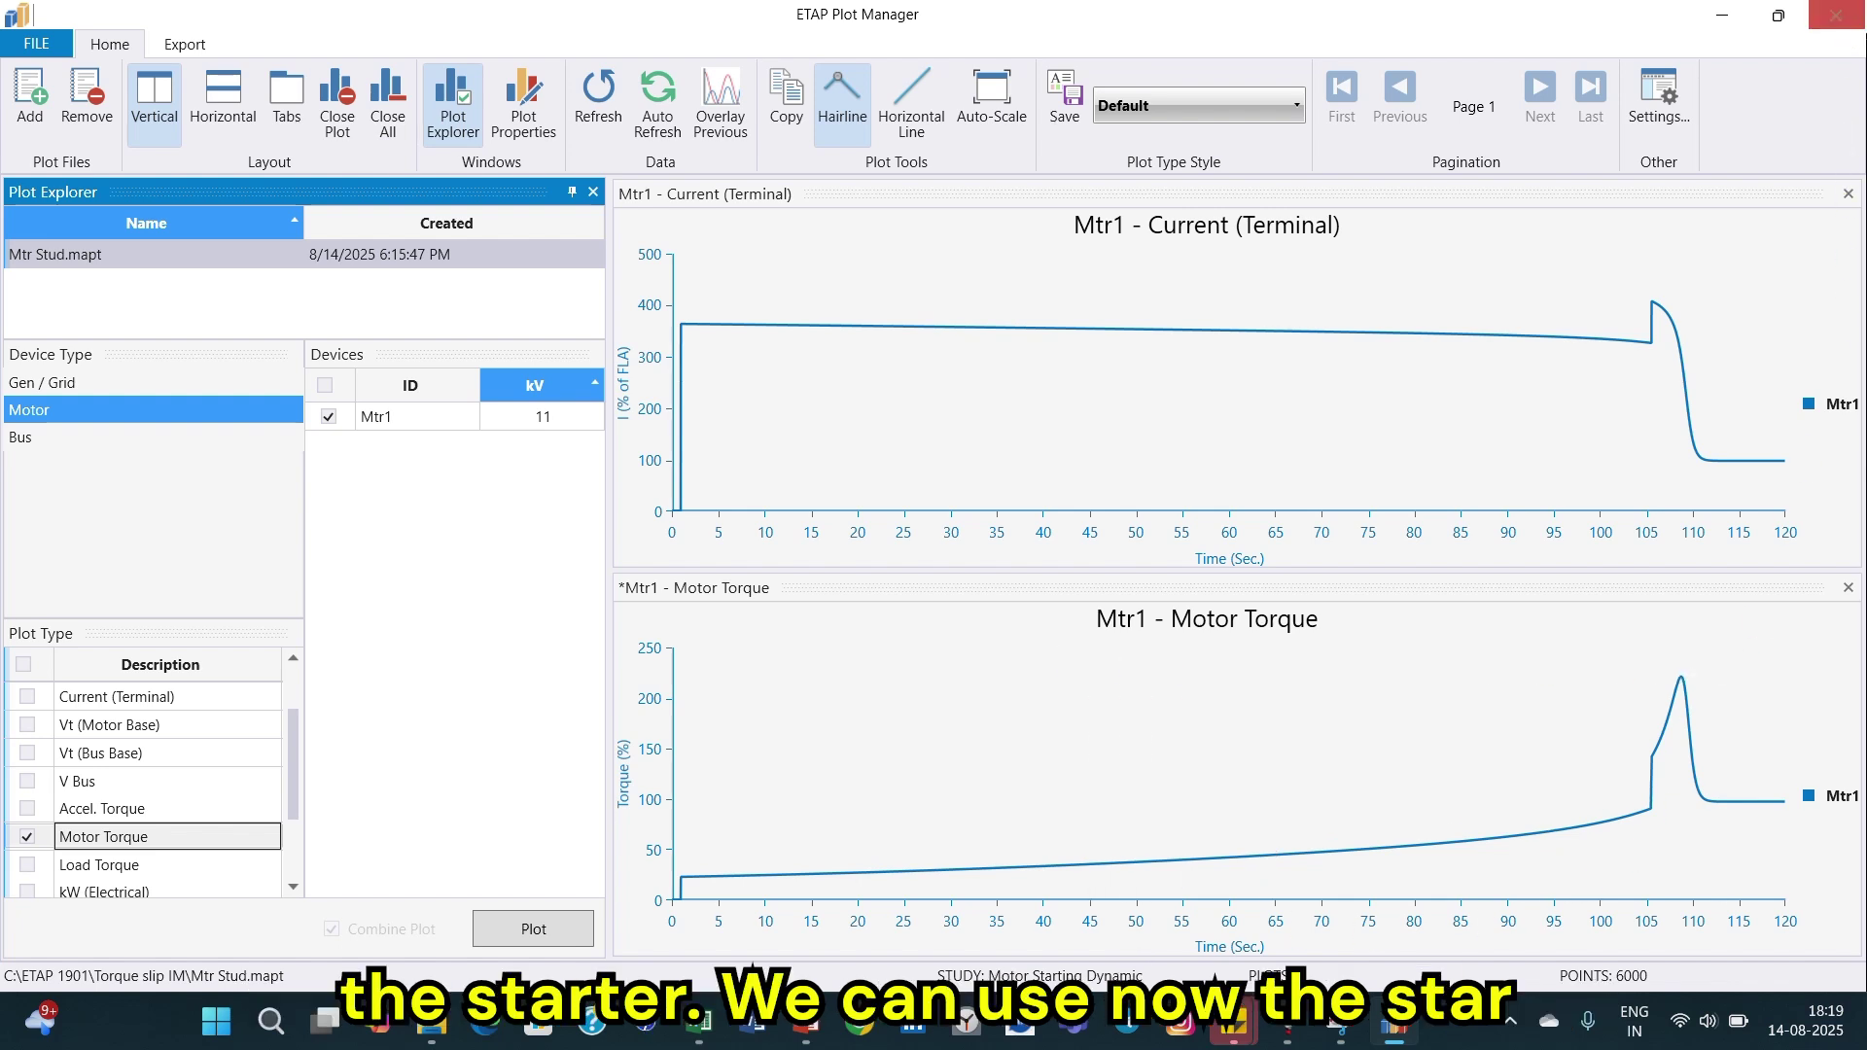
pyautogui.click(1841, 17)
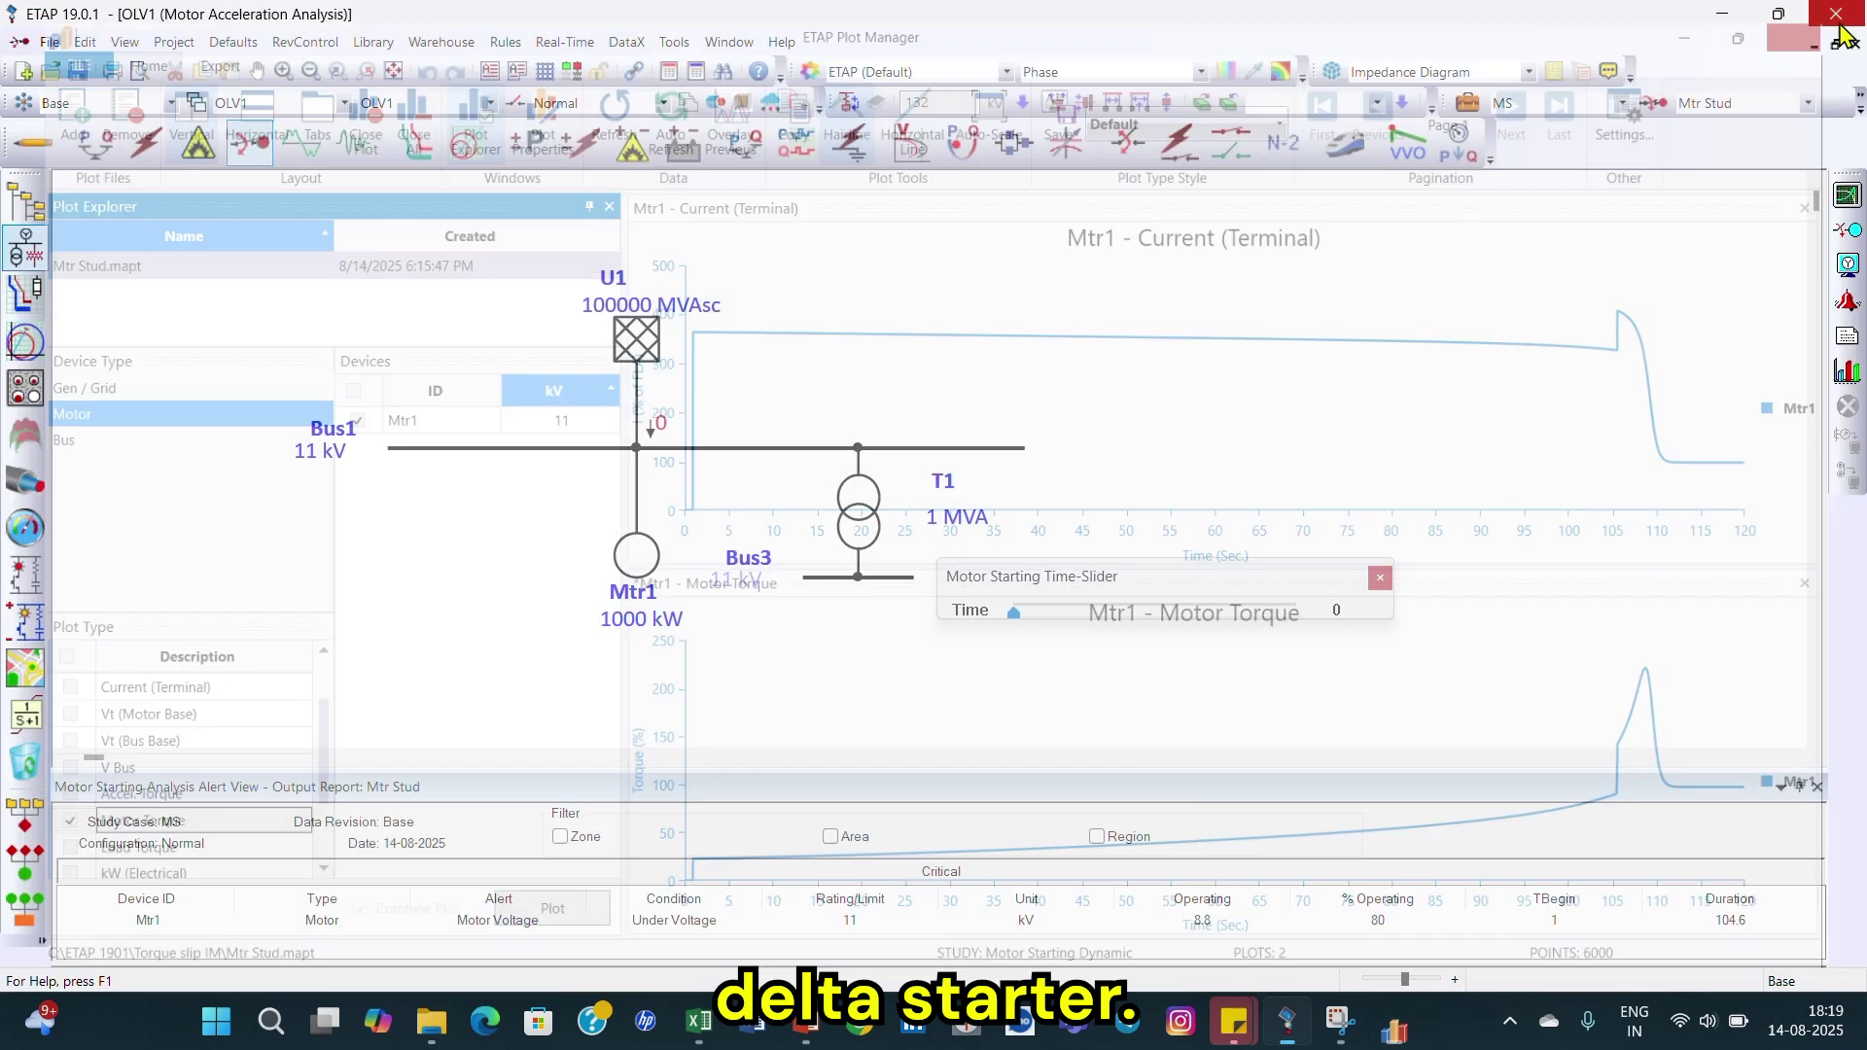
# Step: Set Mtr1's starting device type to a Y/D starter at 20% Ws, then view the Excel workbook
pyautogui.doubleClick(634, 557)
pyautogui.click(1068, 173)
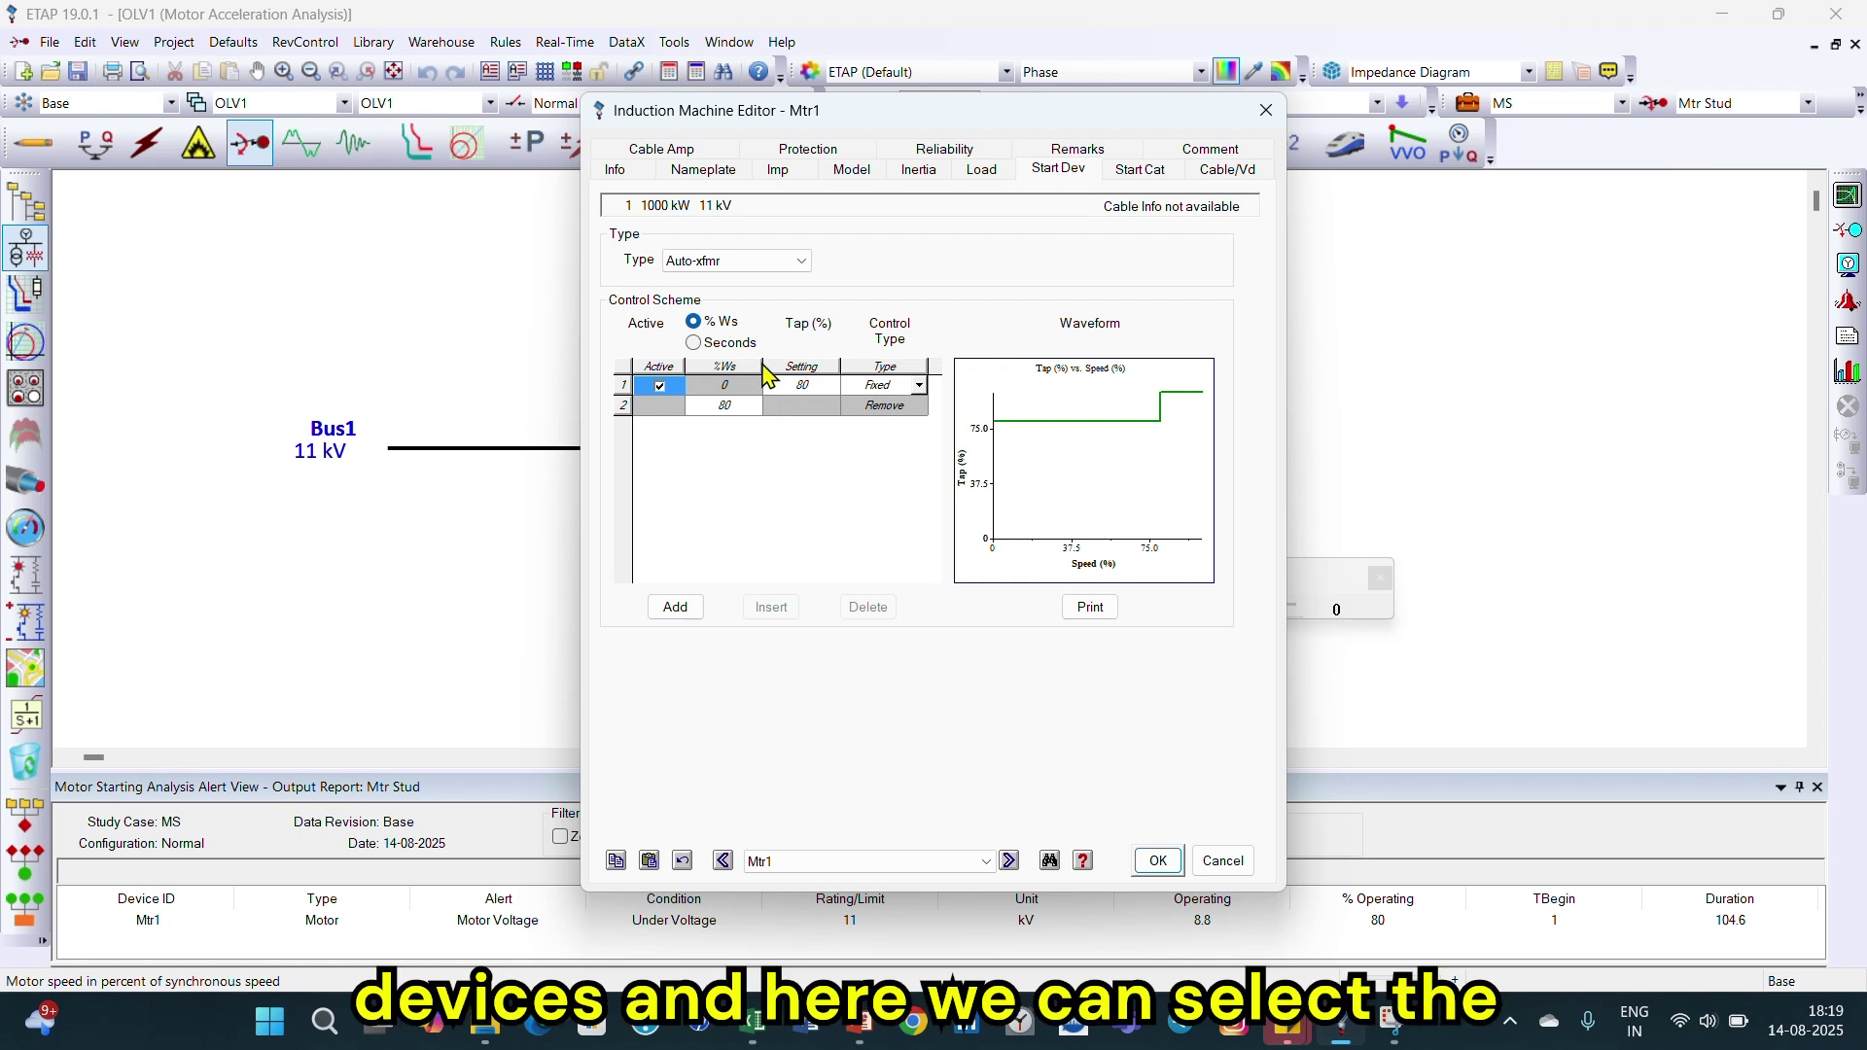
pyautogui.click(771, 260)
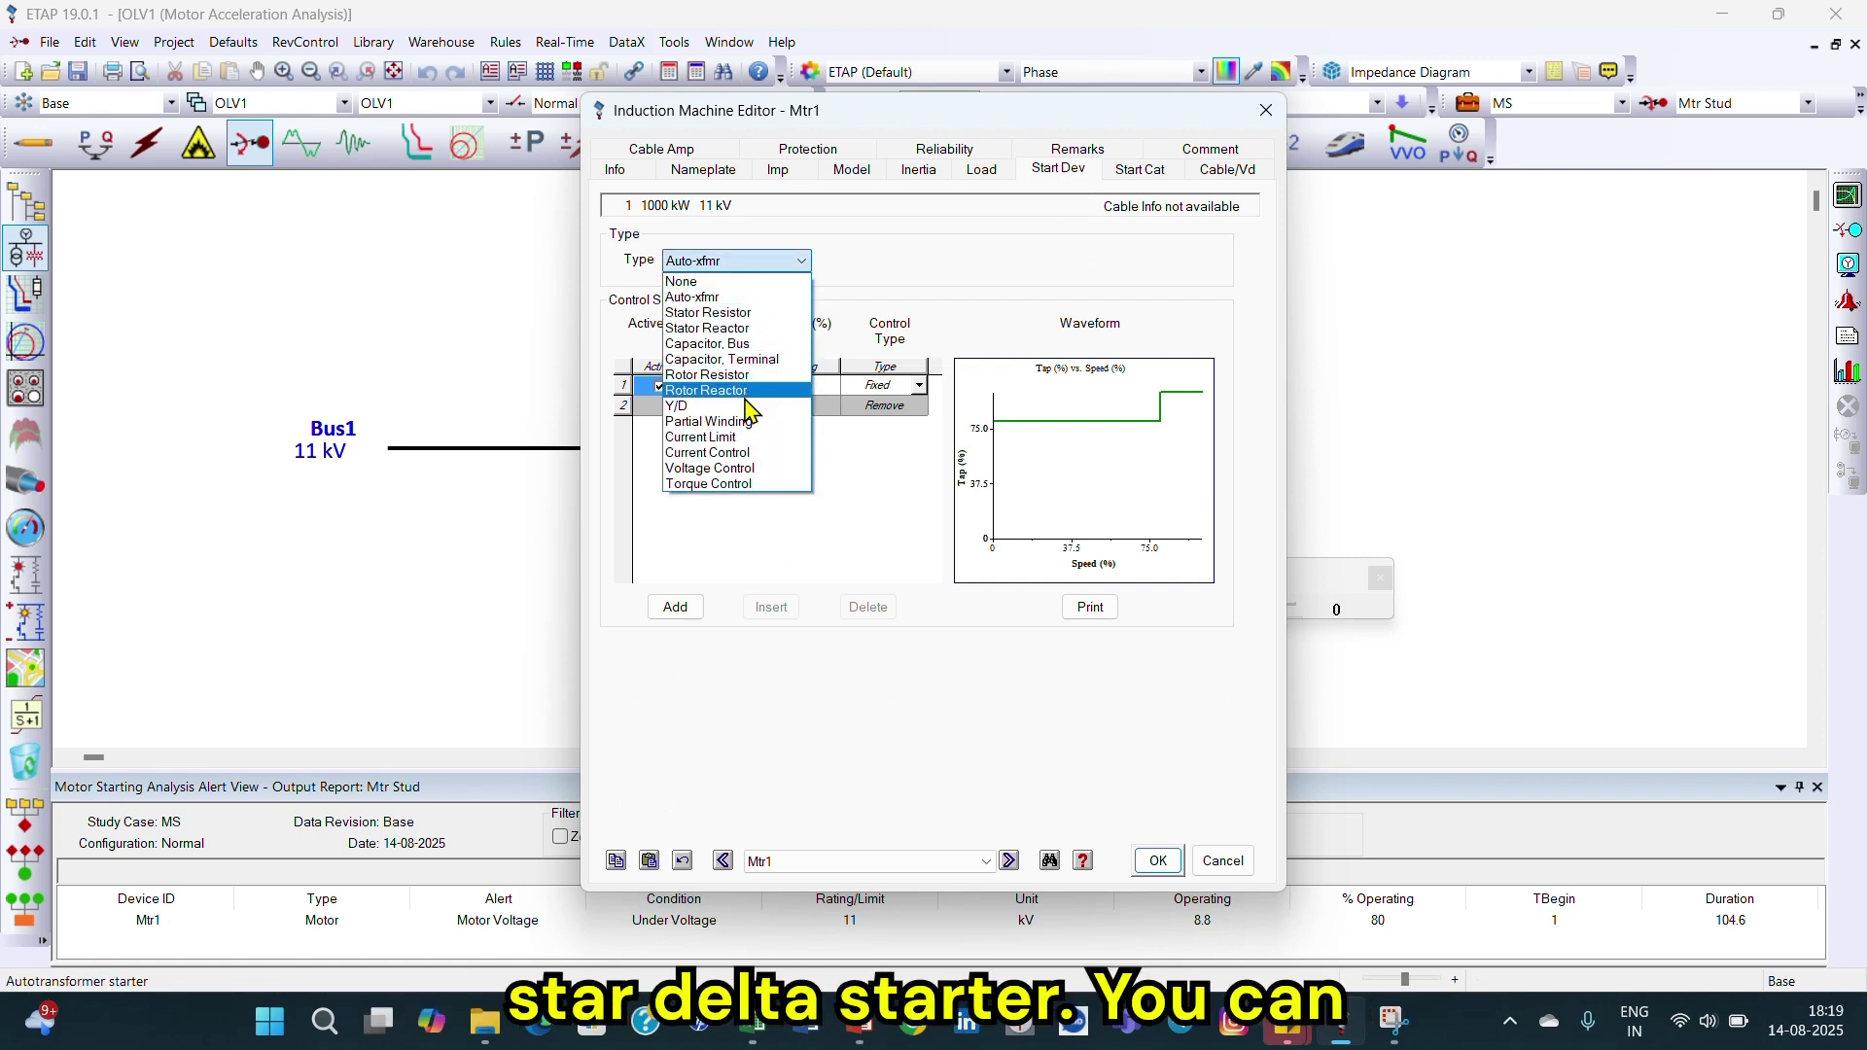
pyautogui.click(720, 406)
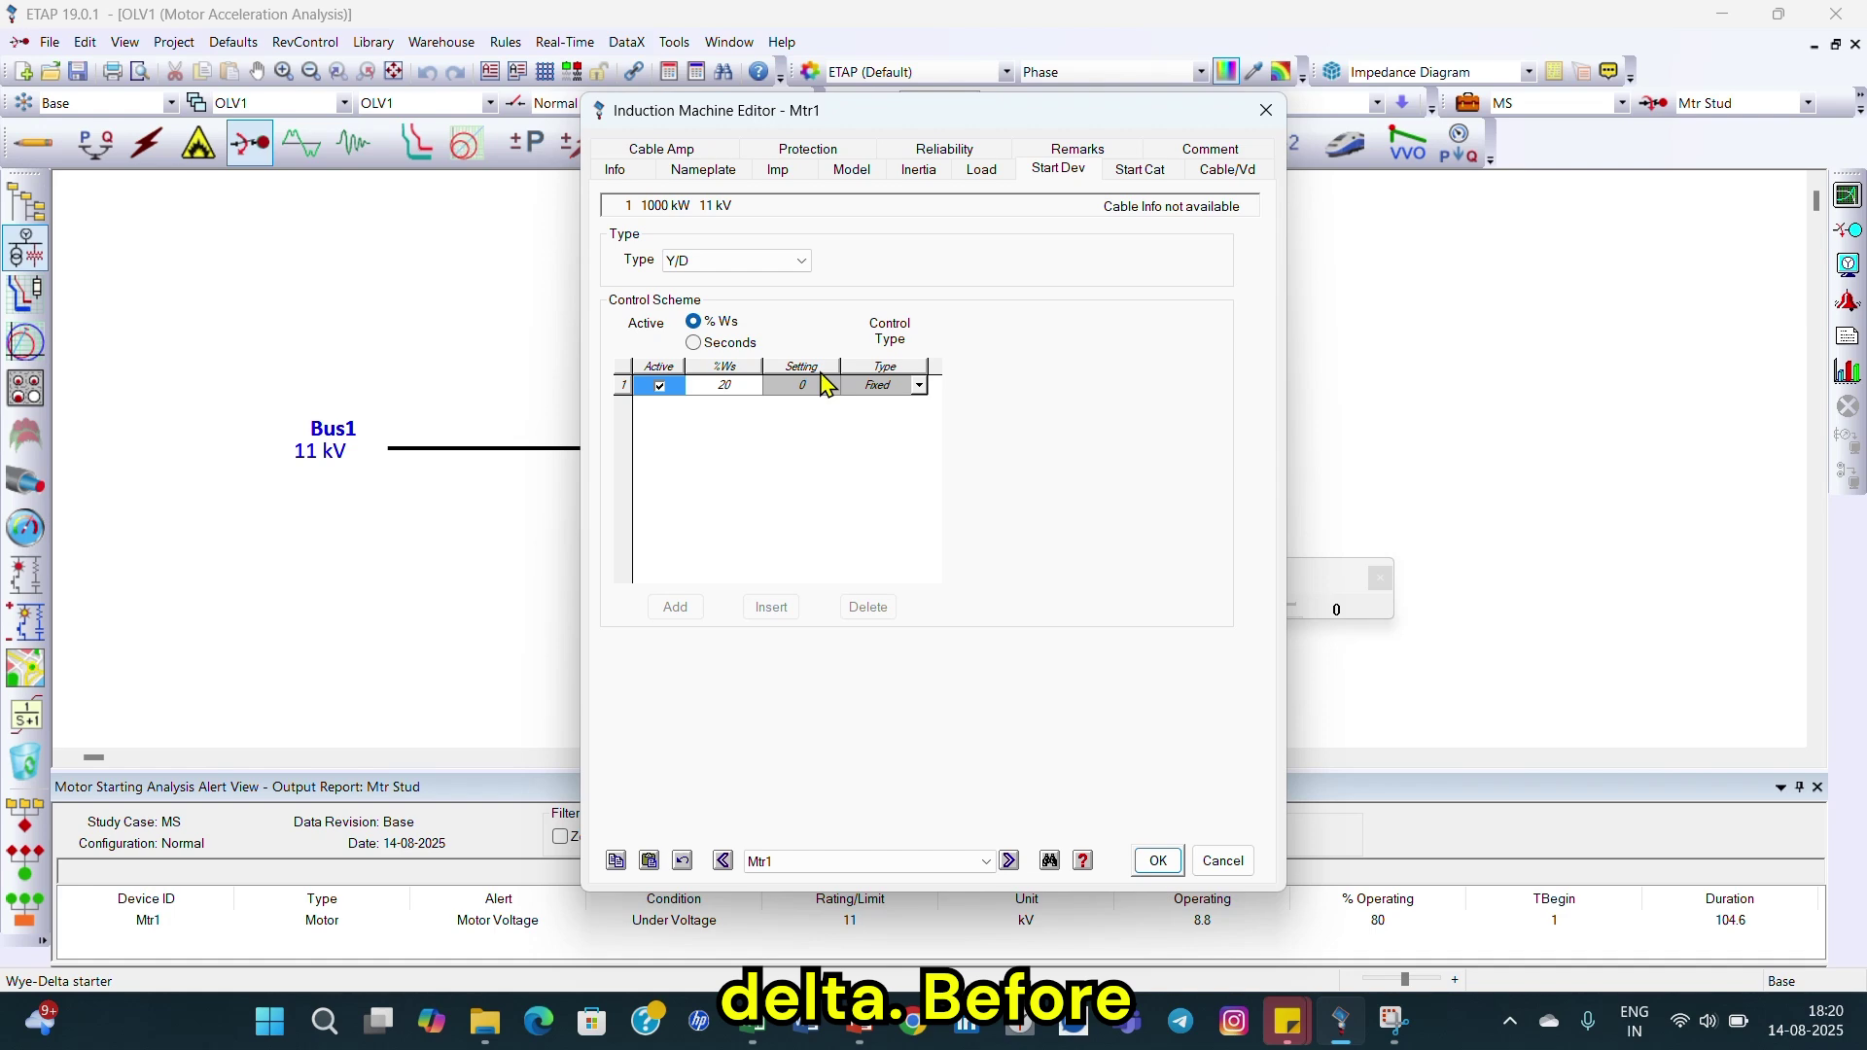
pyautogui.click(757, 1040)
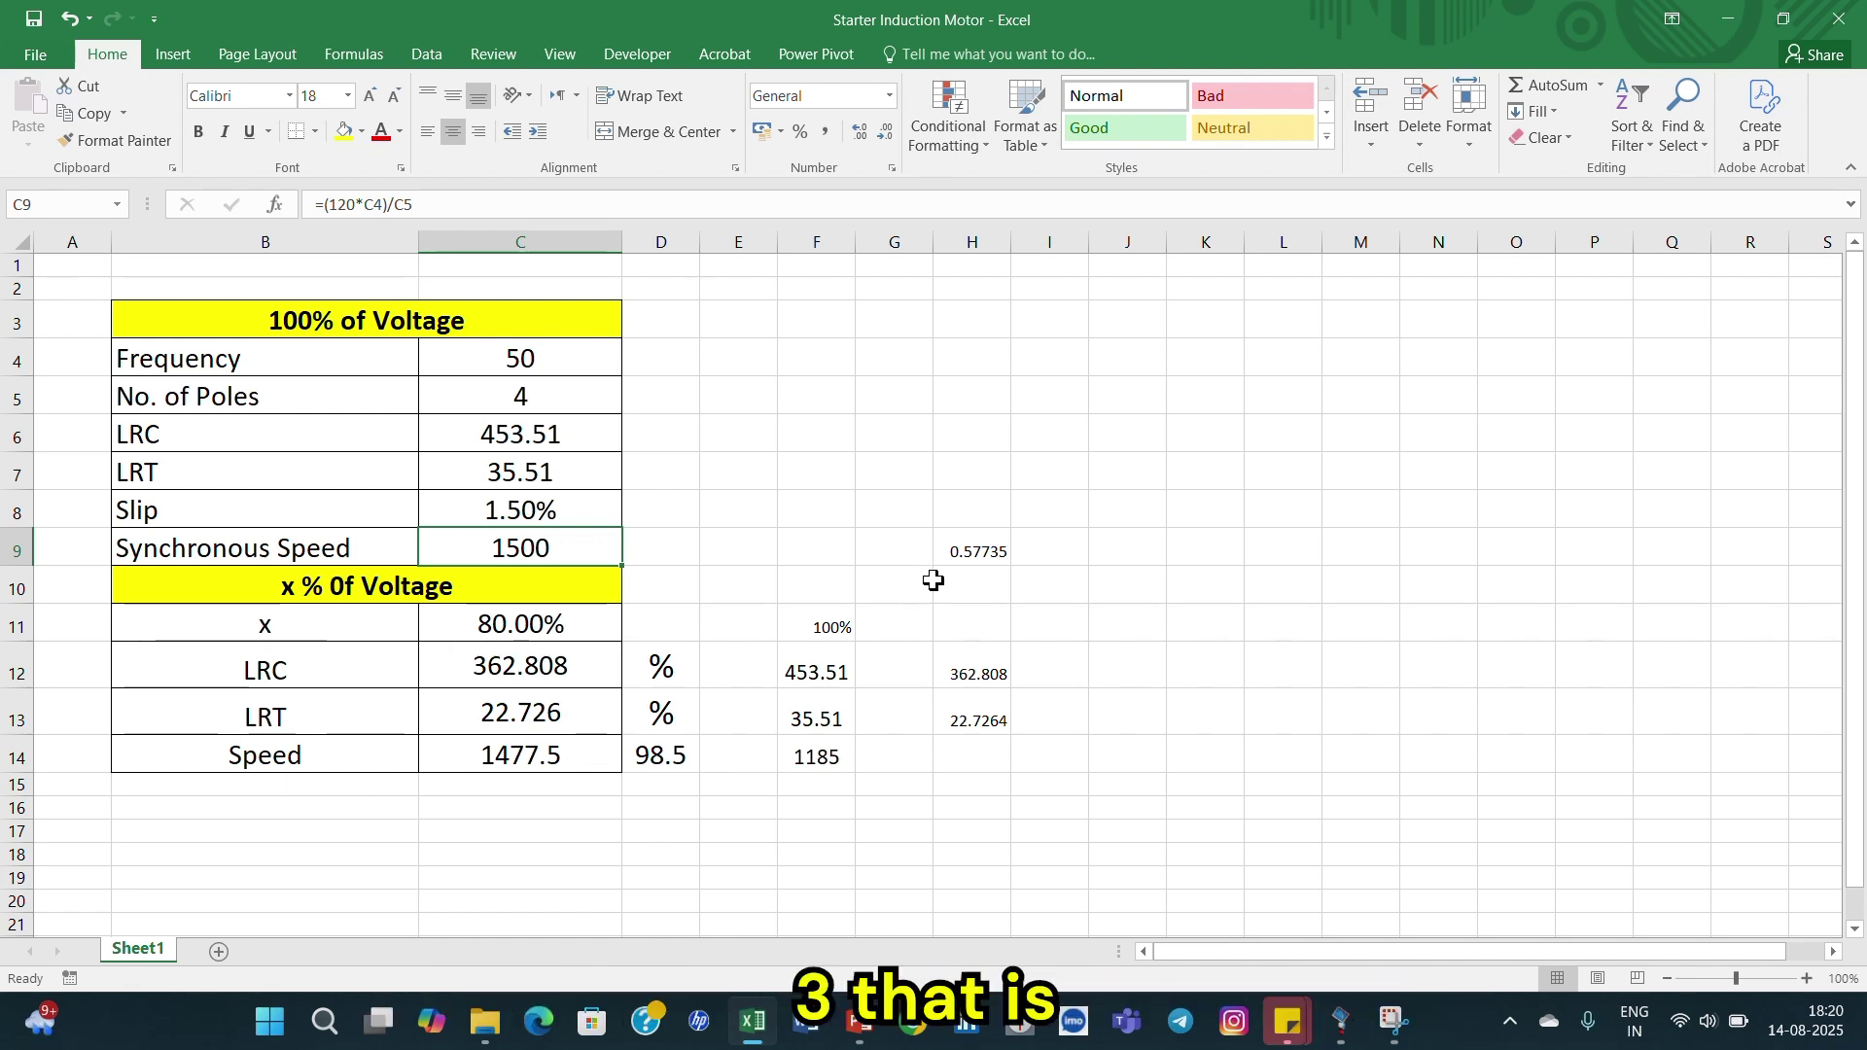
# Step: Enter 57.73% as the voltage fraction in C11, giving LRC 261.81% and LRT 11.835%
pyautogui.click(533, 625)
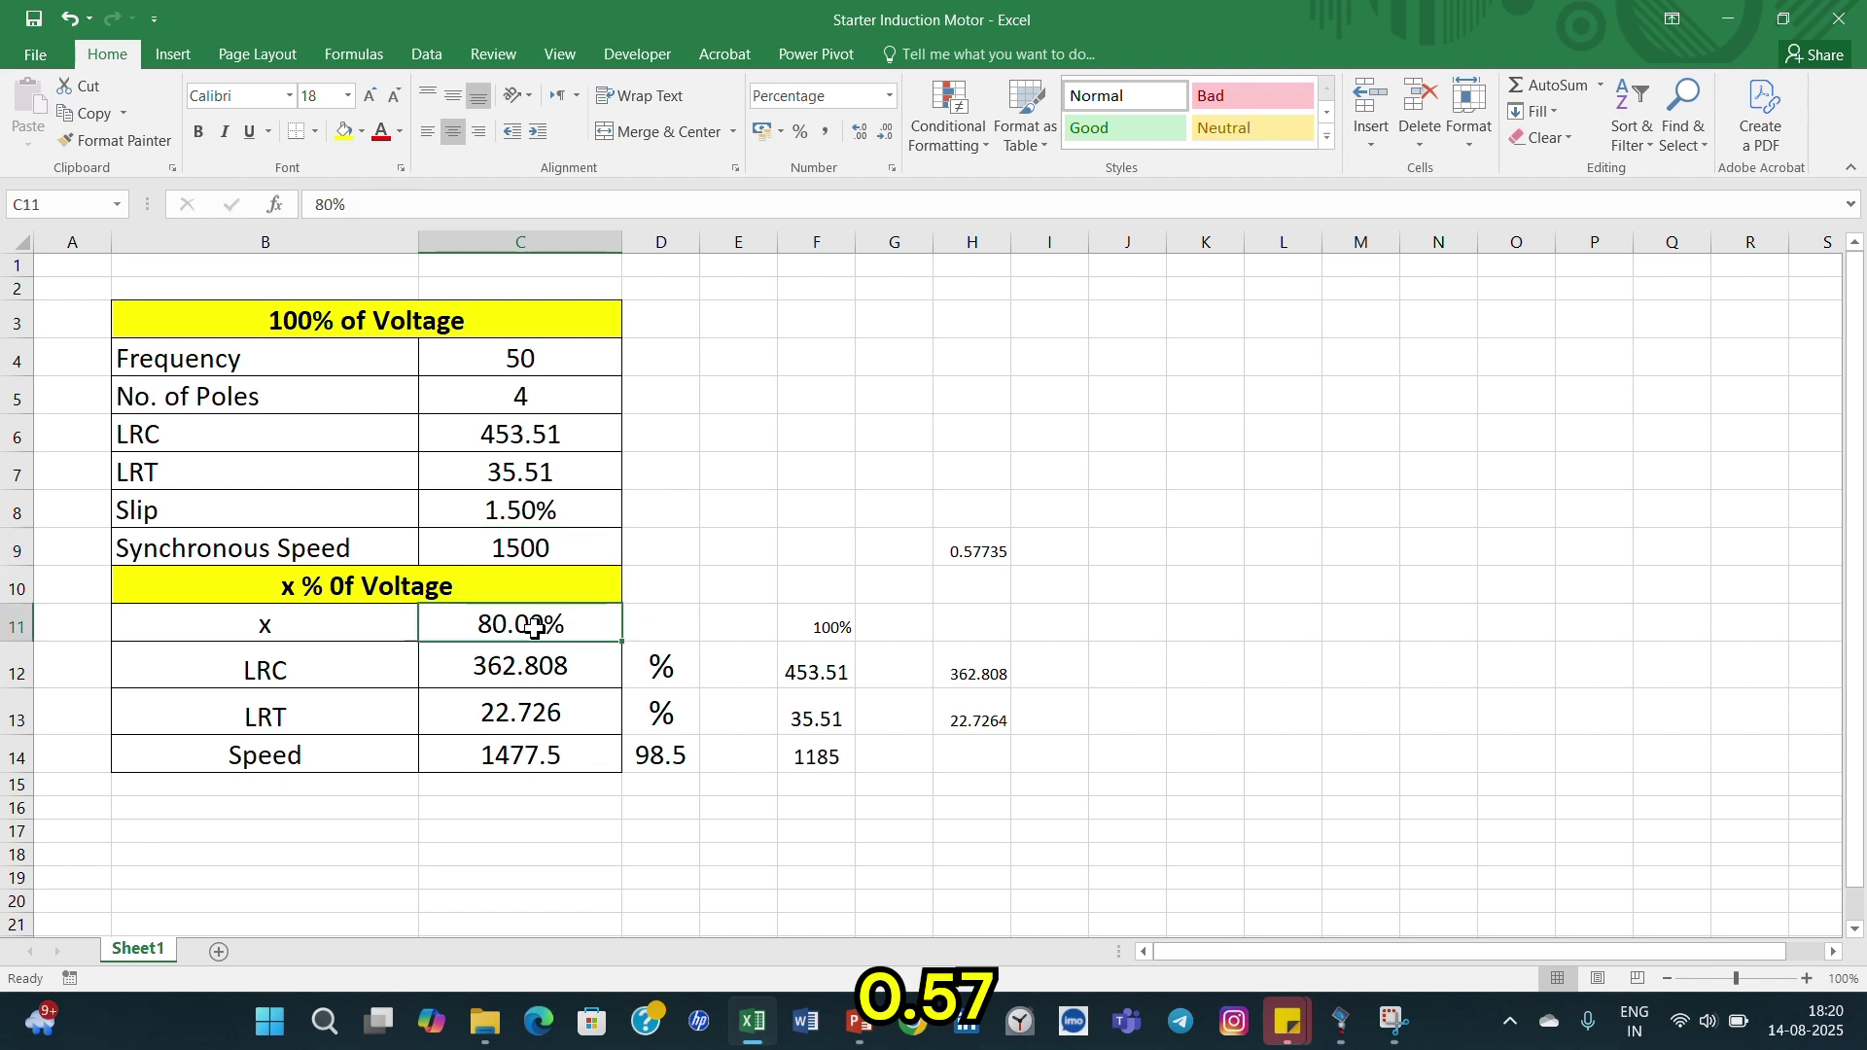
pyautogui.write('57/7%')
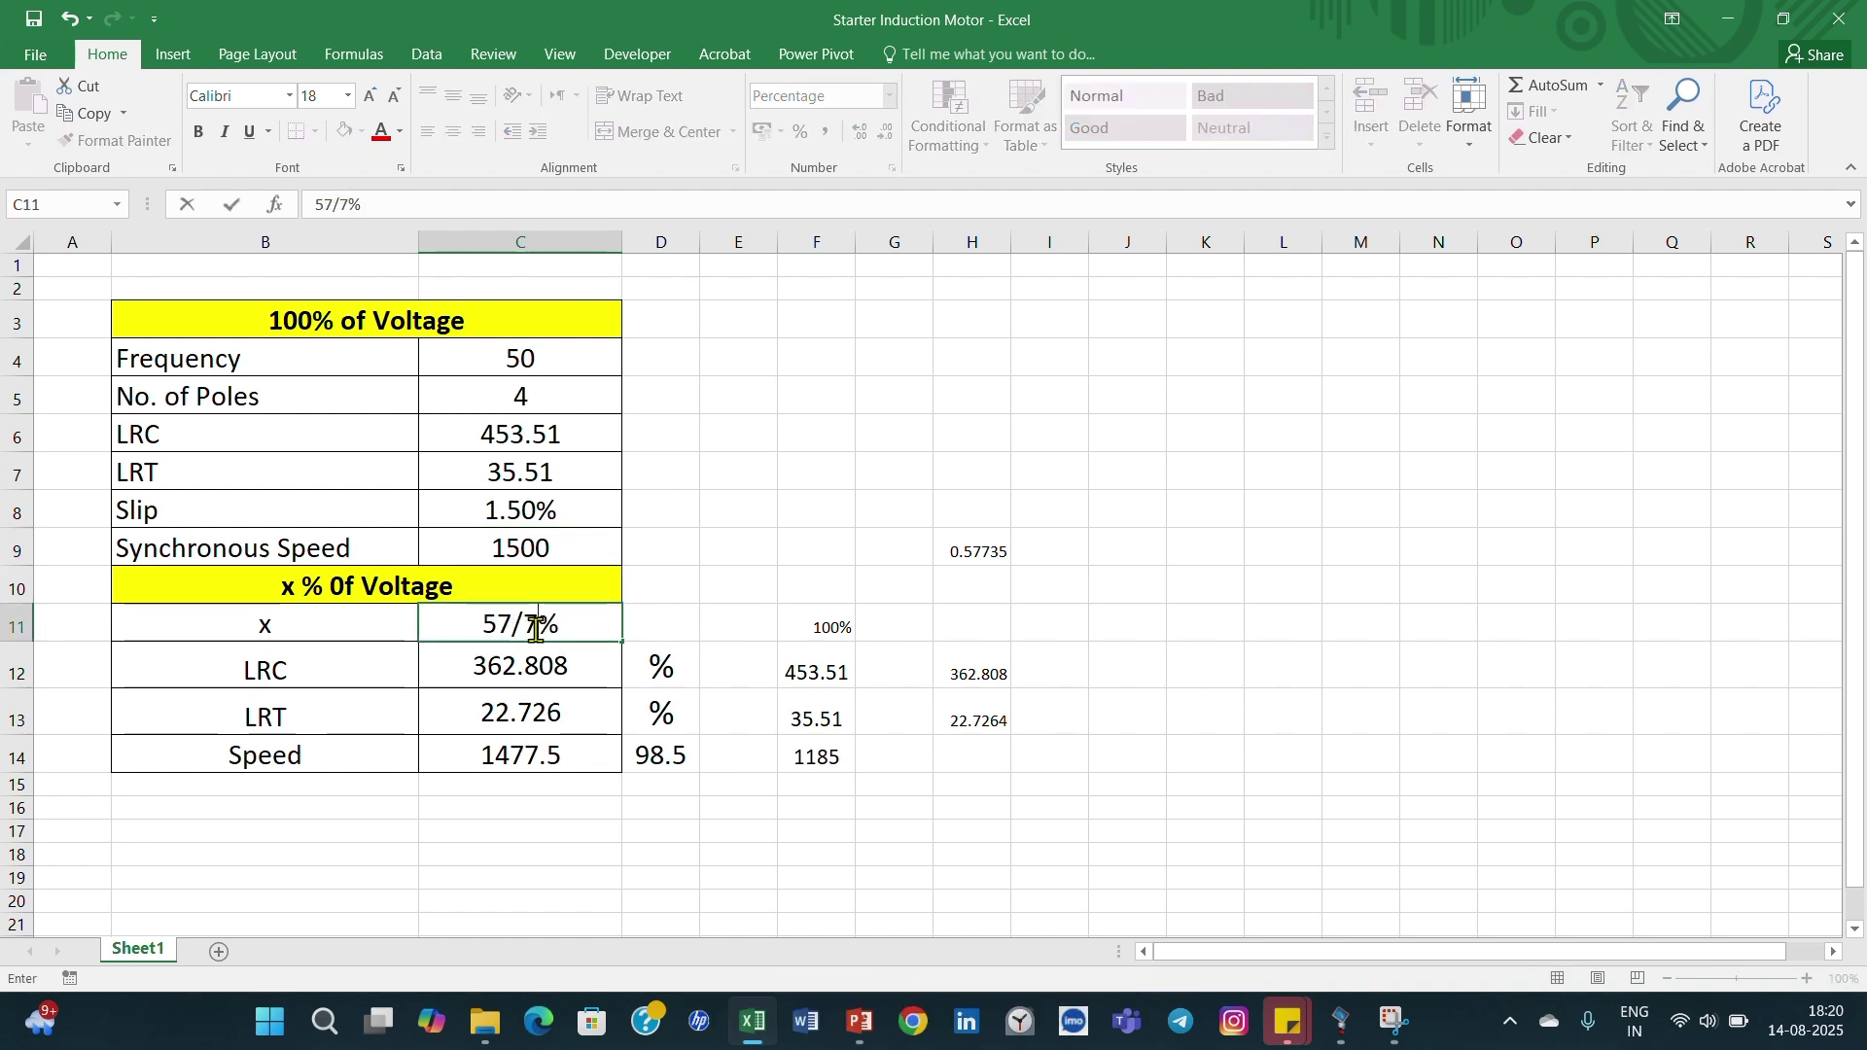
pyautogui.press('BackSpace')
pyautogui.write('.73')
pyautogui.press('Return')
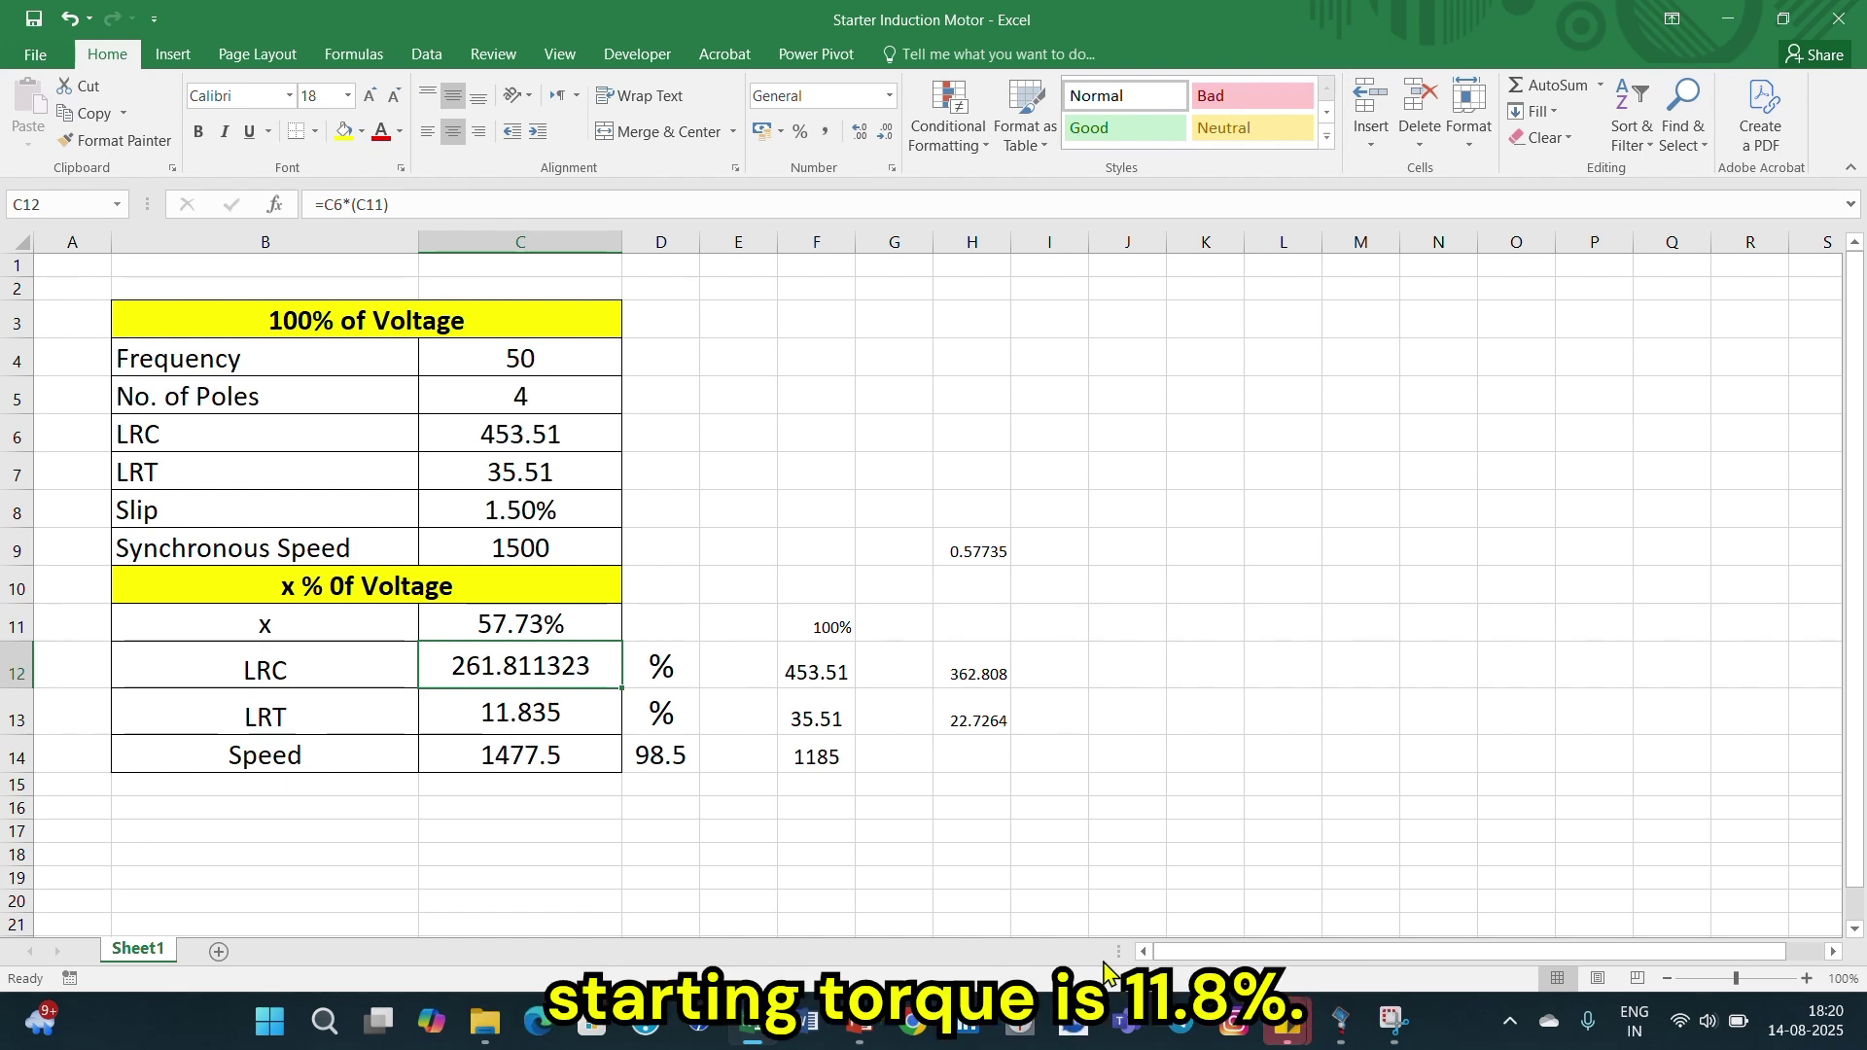
pyautogui.moveTo(879, 1039)
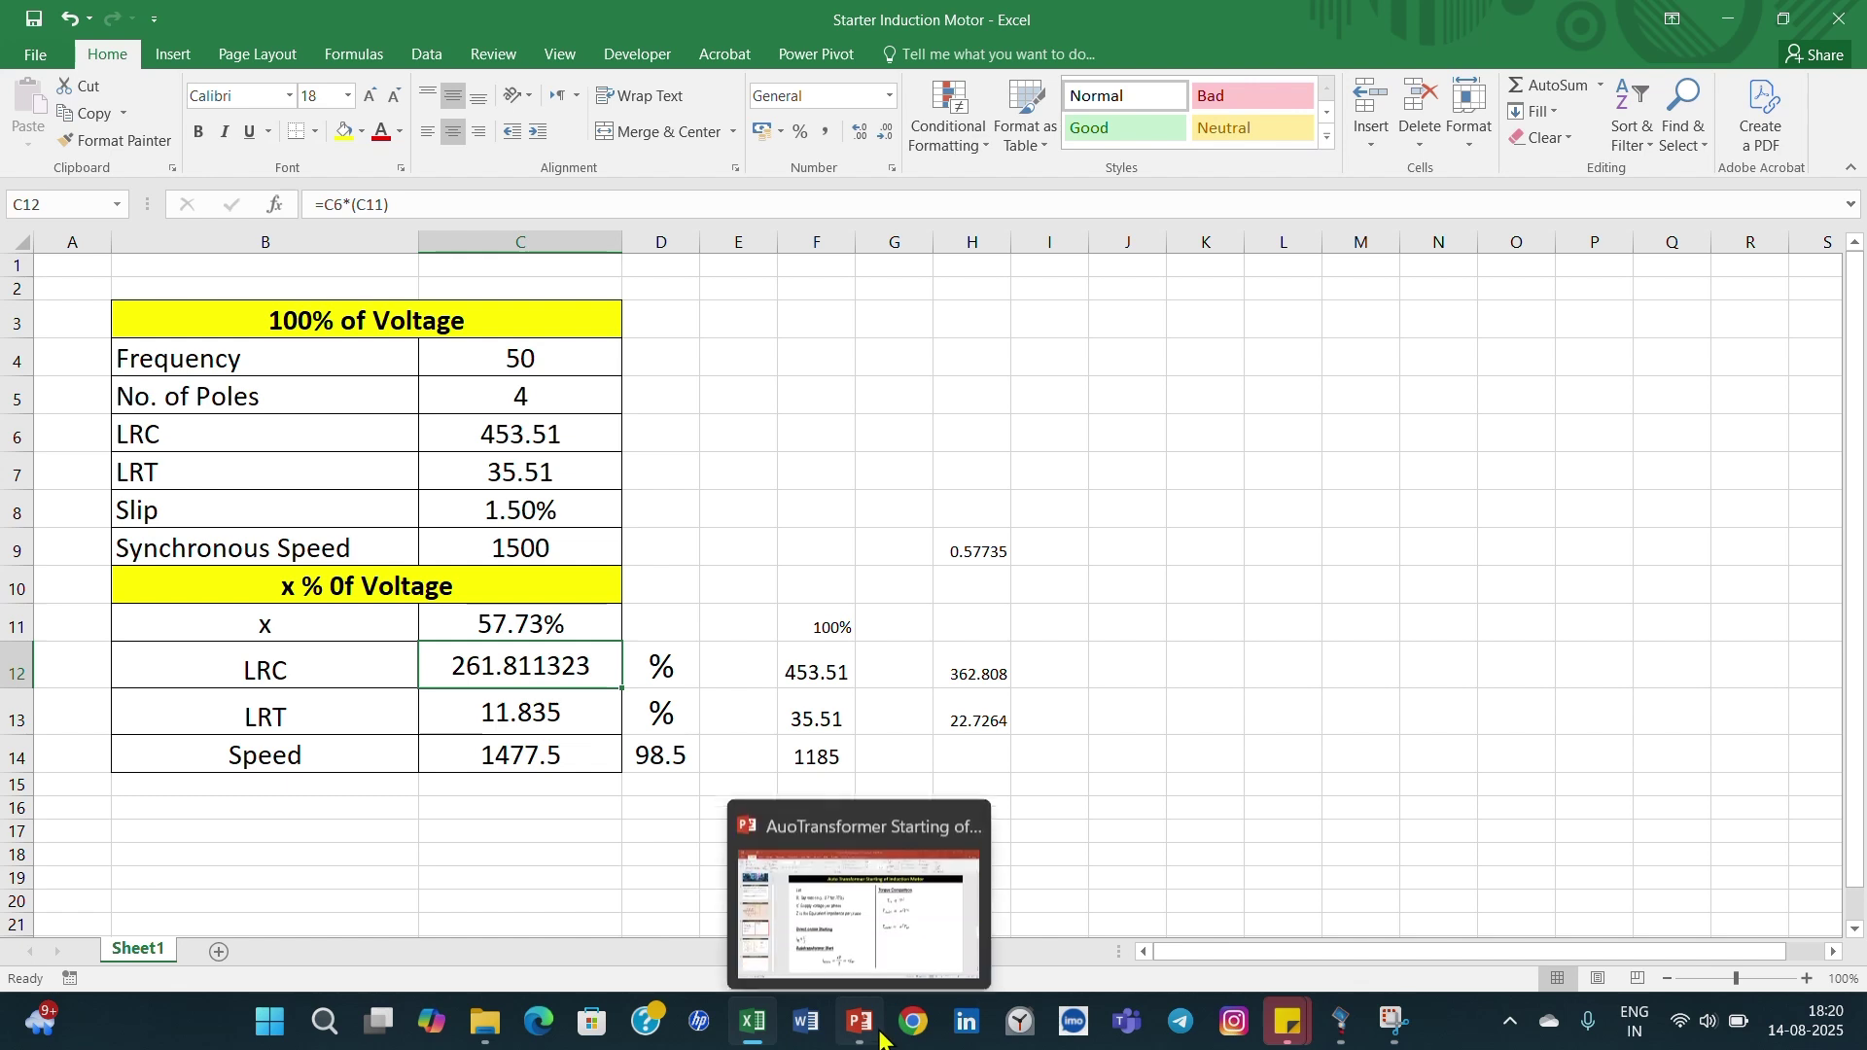
# Step: Confirm Mtr1's Y/D starter and rerun dynamic motor starting, flagging 6.351 kV (57.7%) under-voltage
pyautogui.click(1351, 1025)
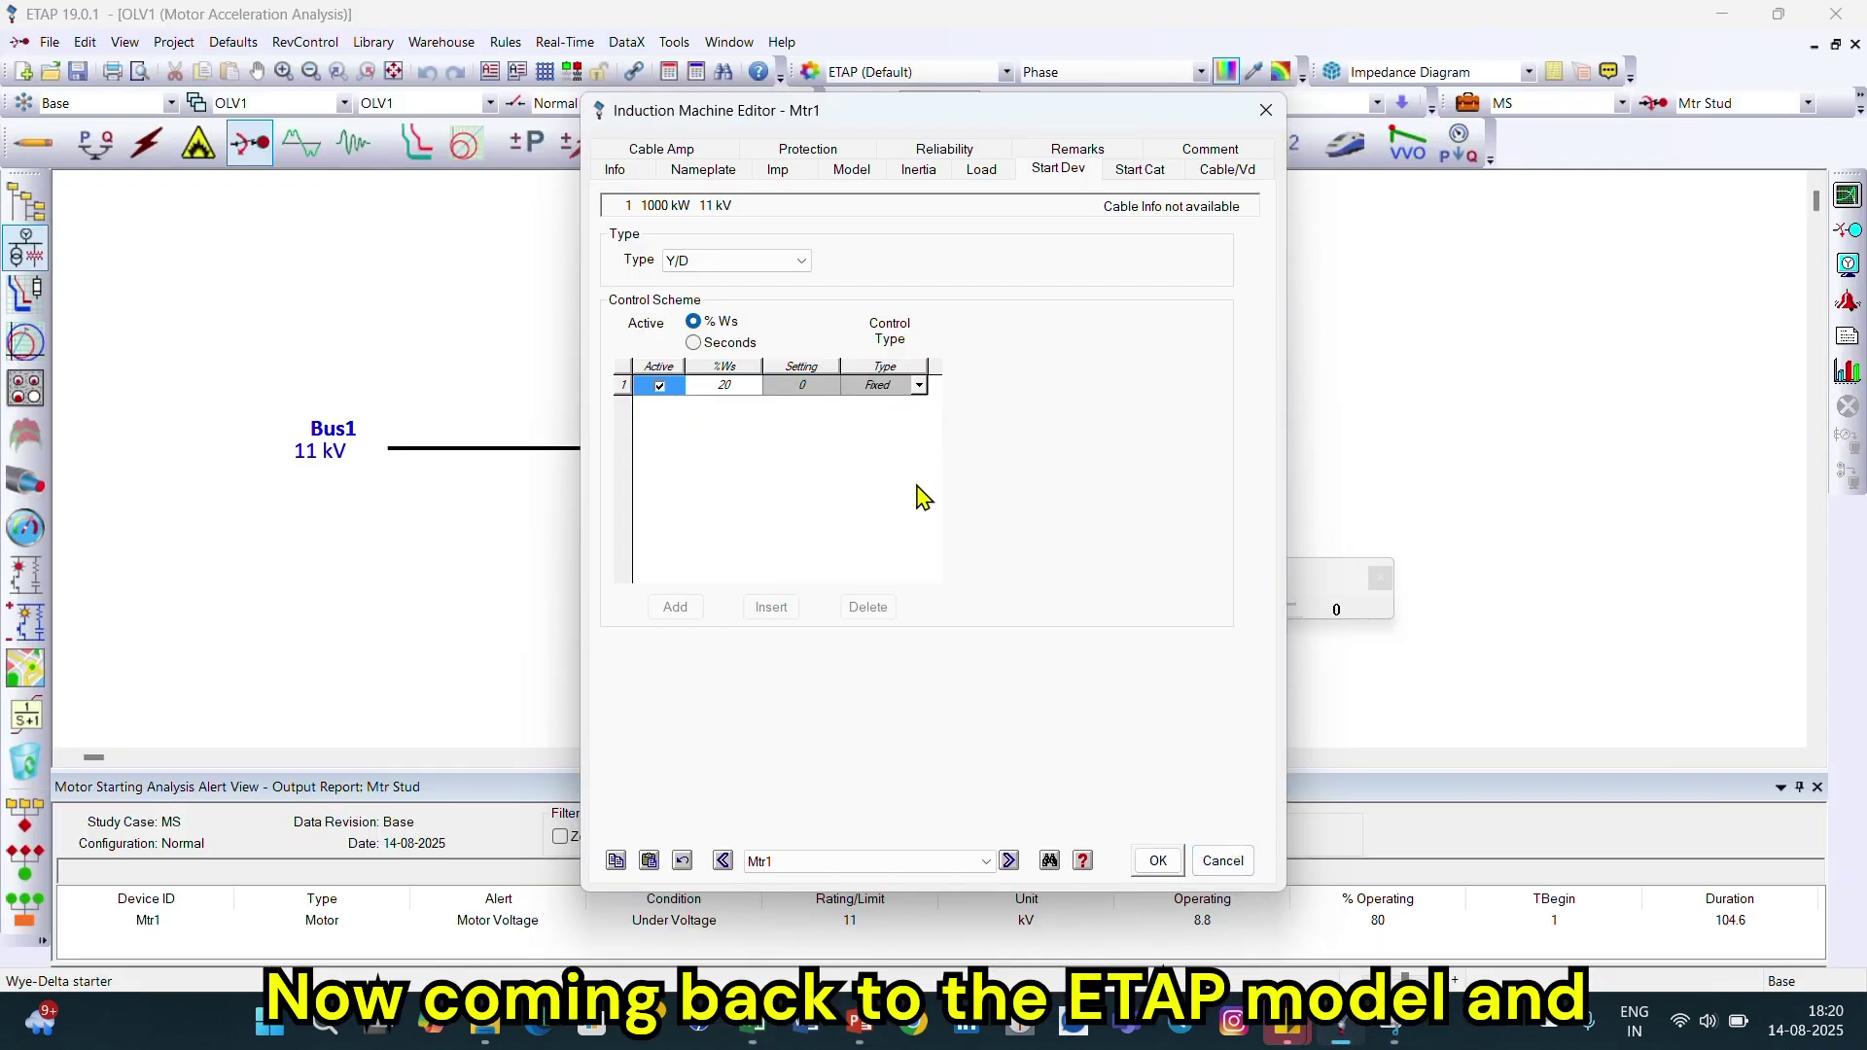
pyautogui.click(1159, 861)
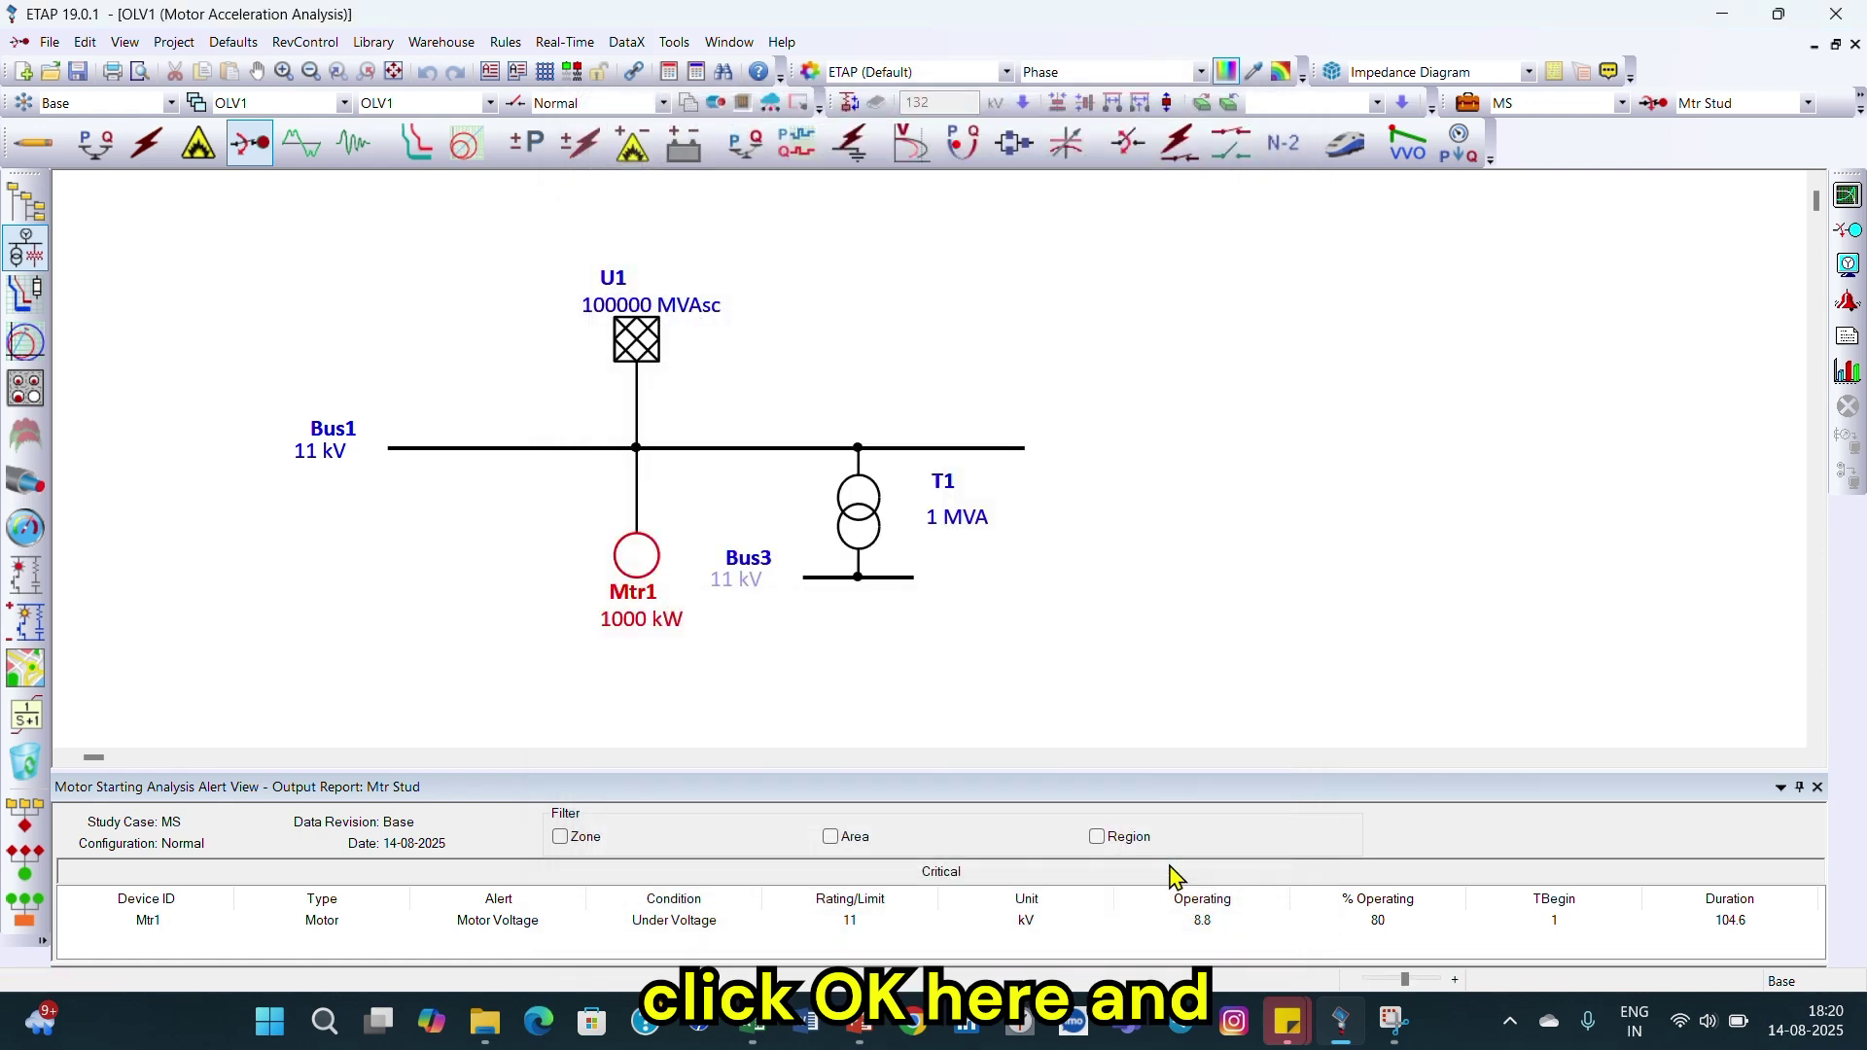
pyautogui.click(1844, 200)
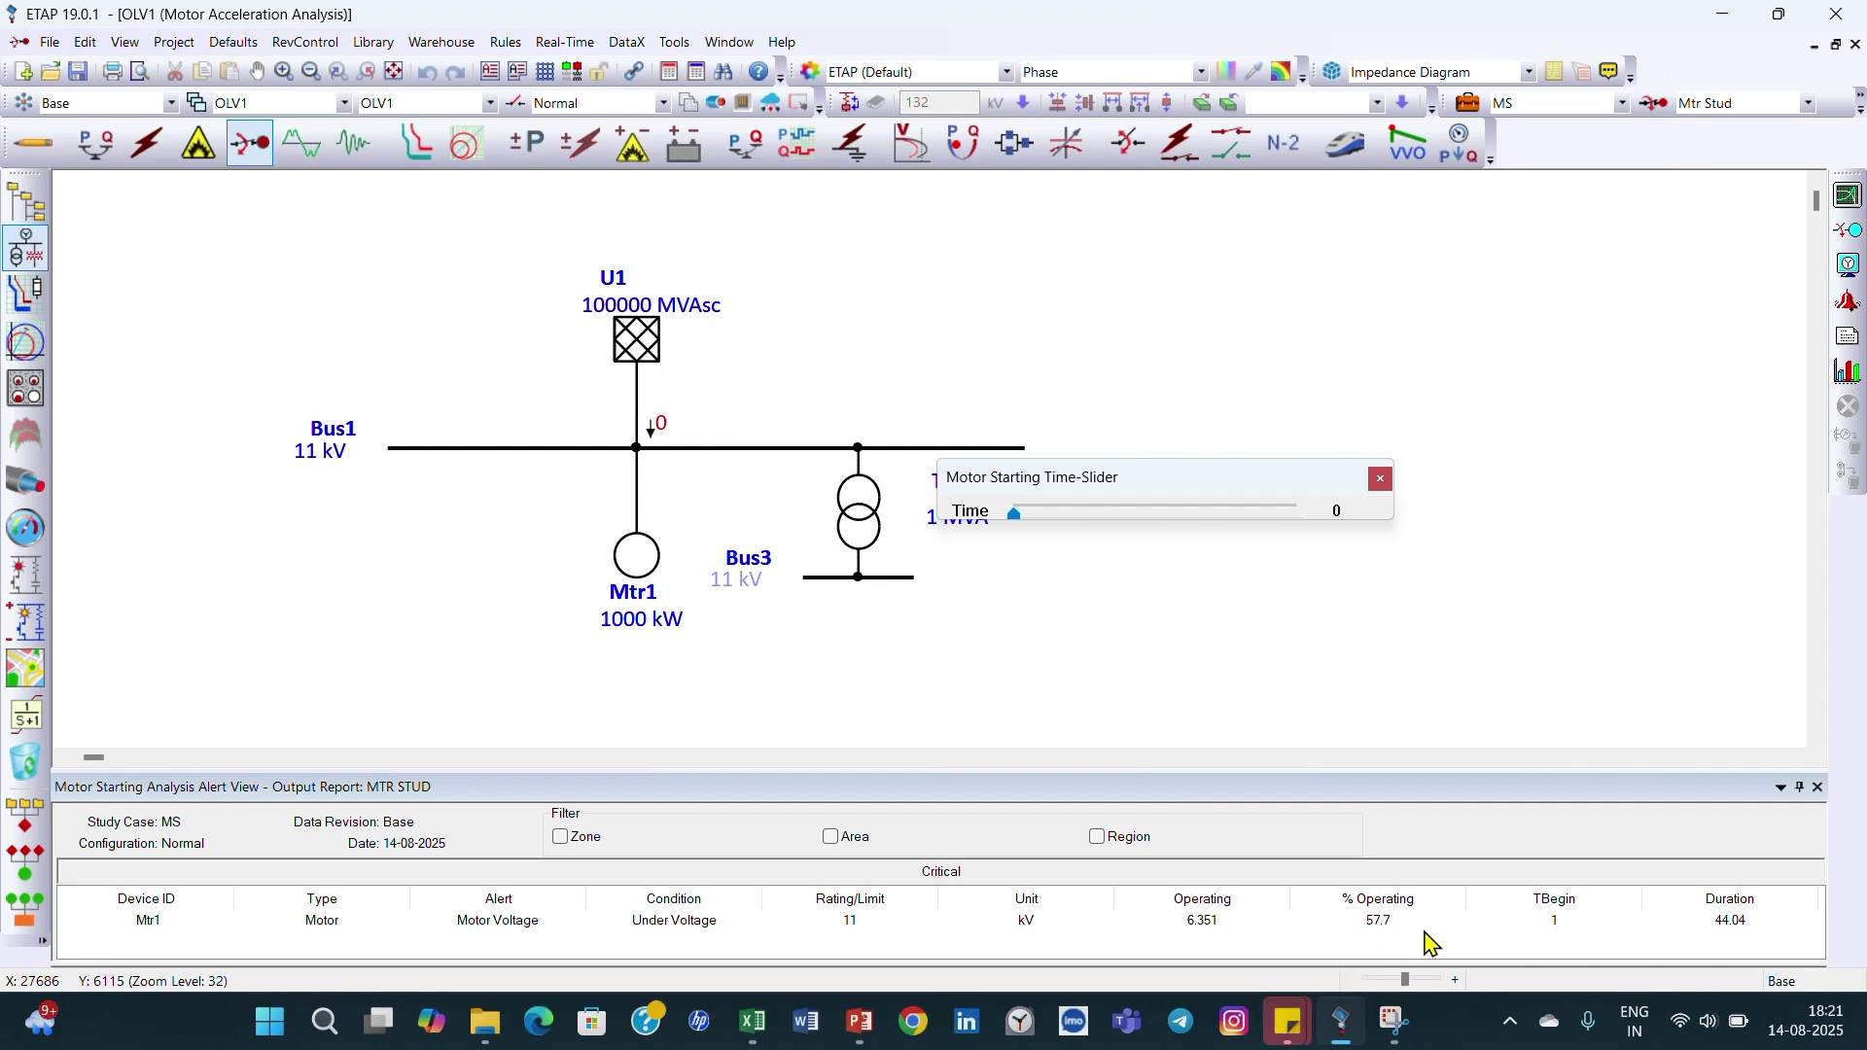
# Step: Plot Mtr1's Slip and Speed together as one combined chart
pyautogui.click(1848, 372)
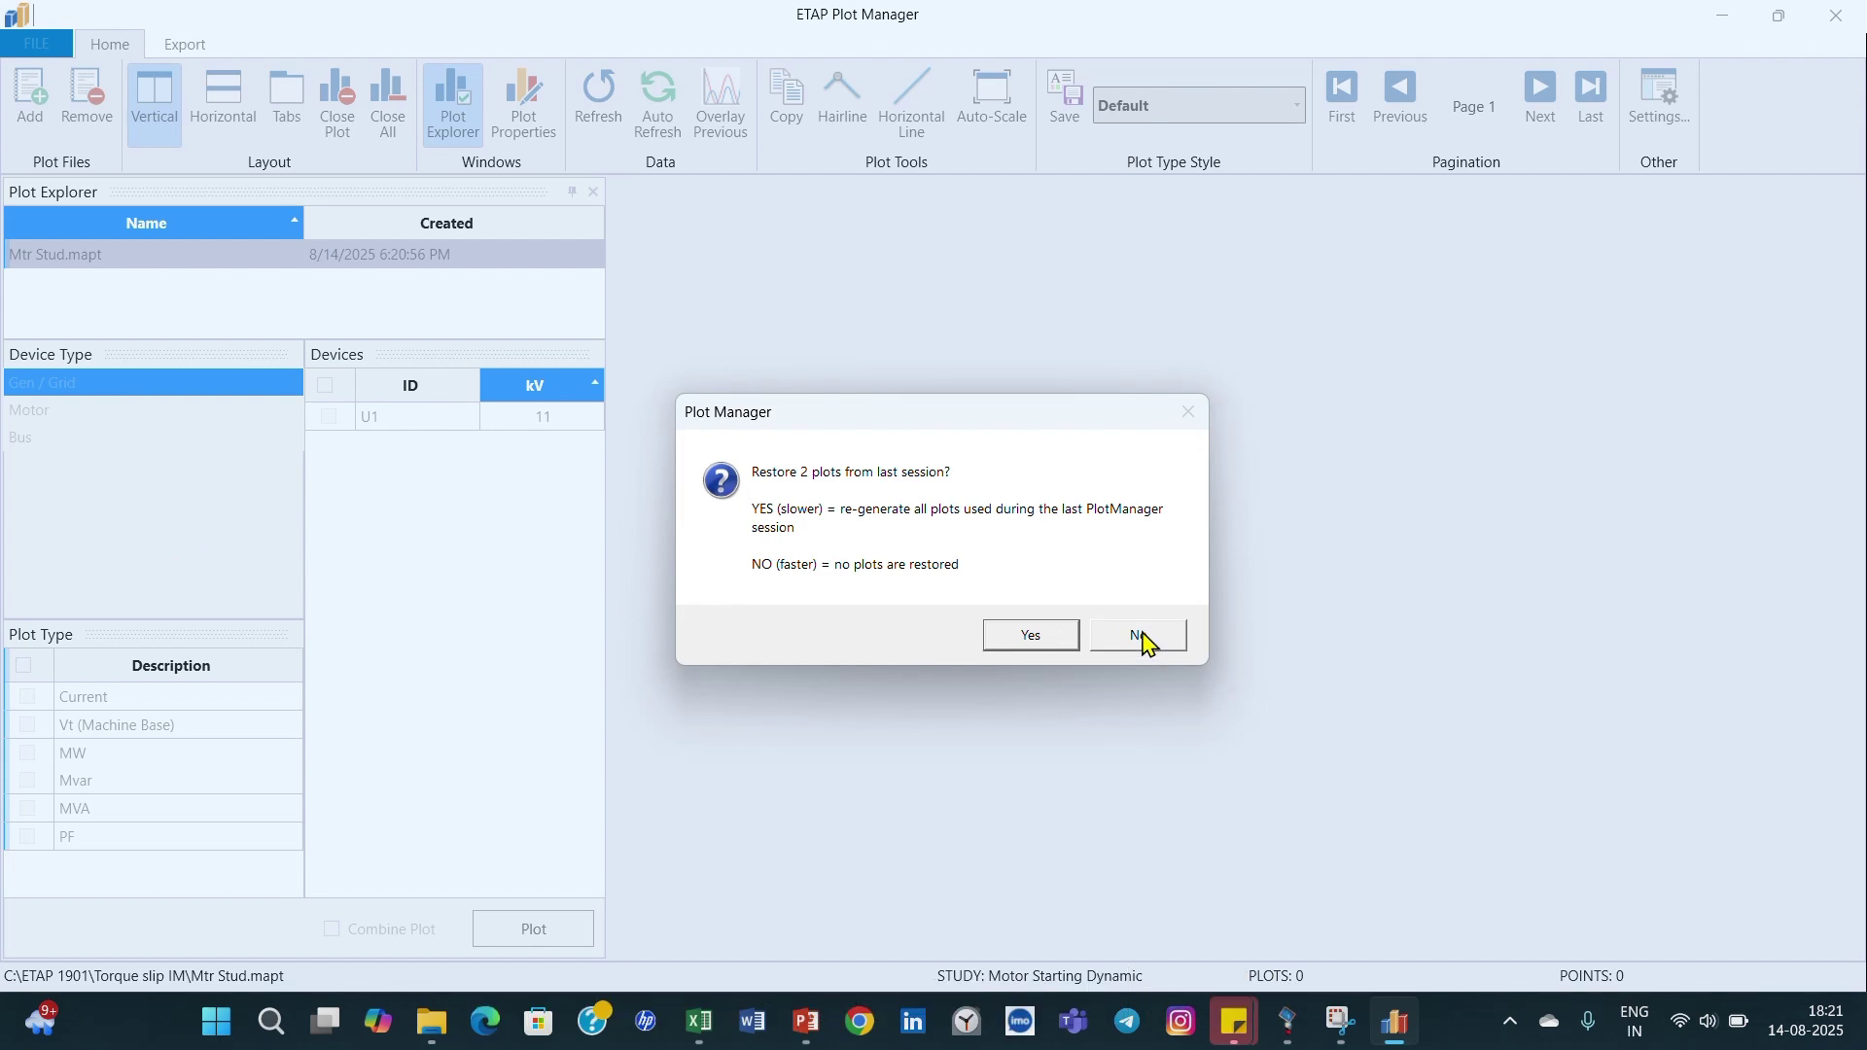
pyautogui.click(1139, 636)
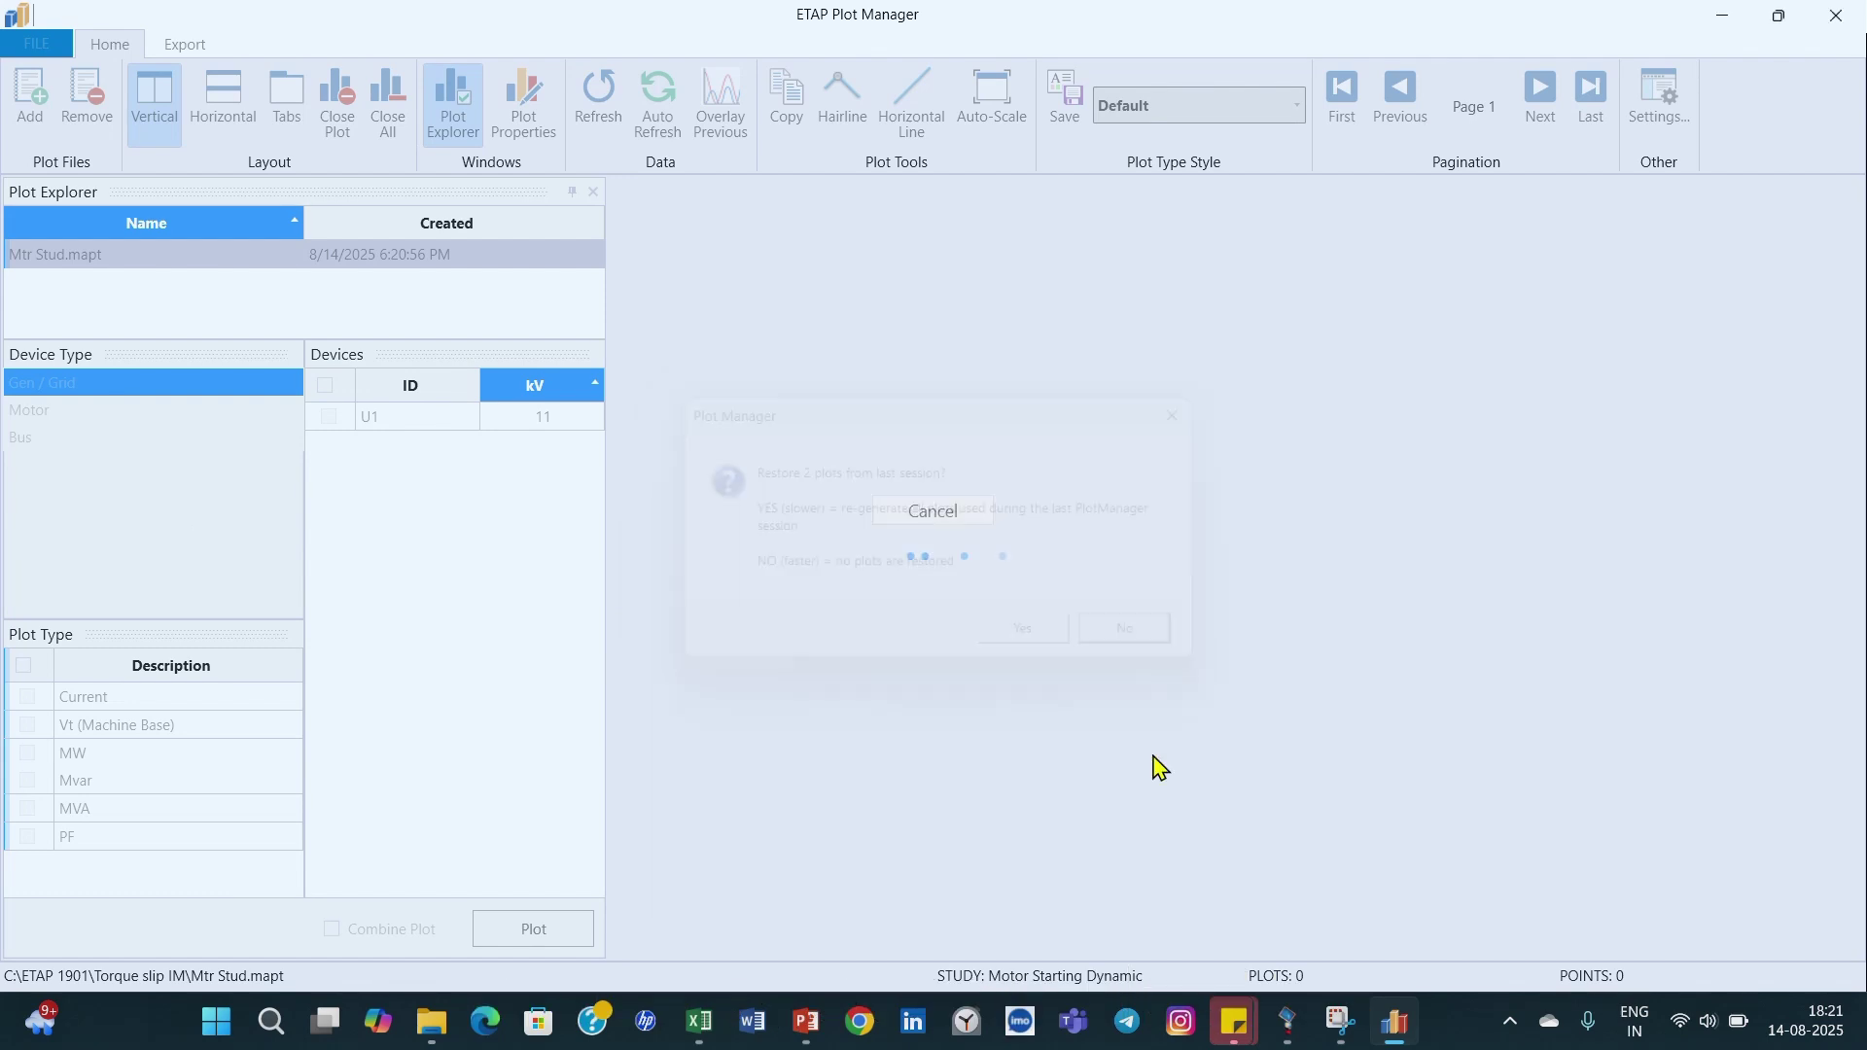
pyautogui.click(54, 412)
pyautogui.click(329, 417)
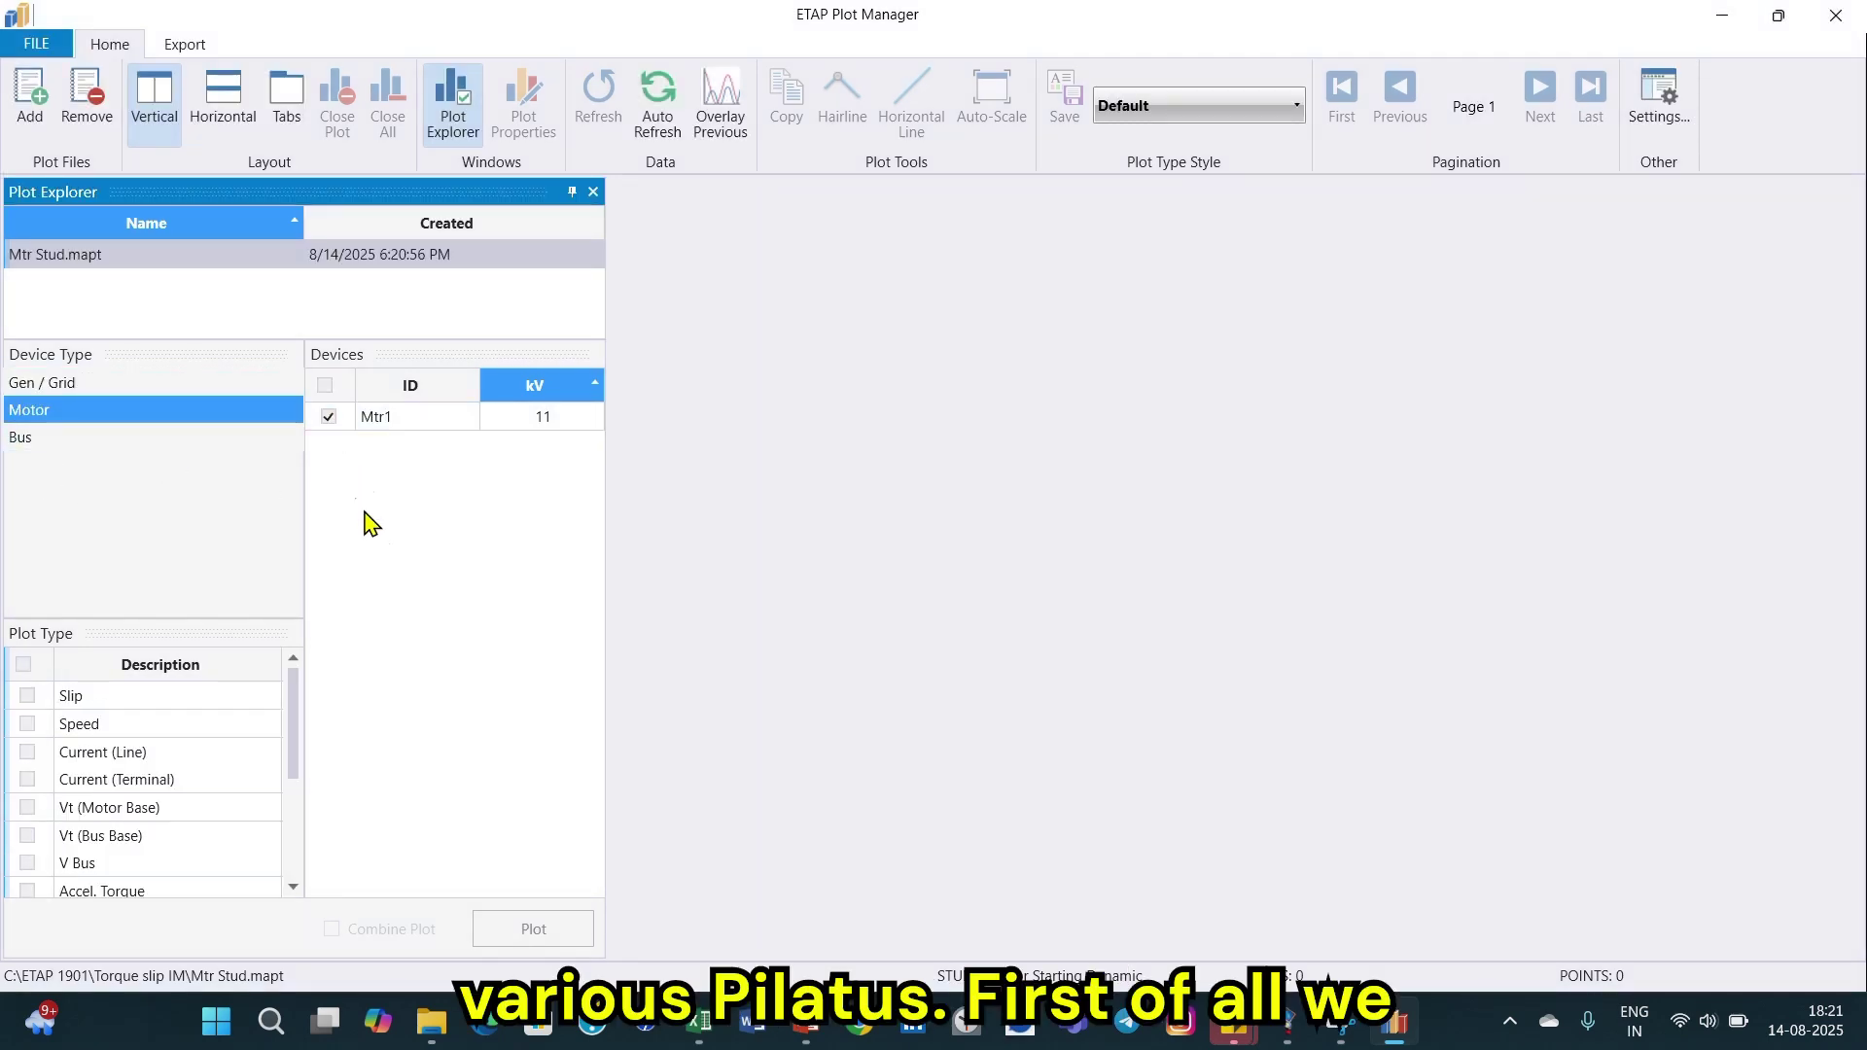
pyautogui.click(97, 700)
pyautogui.click(102, 728)
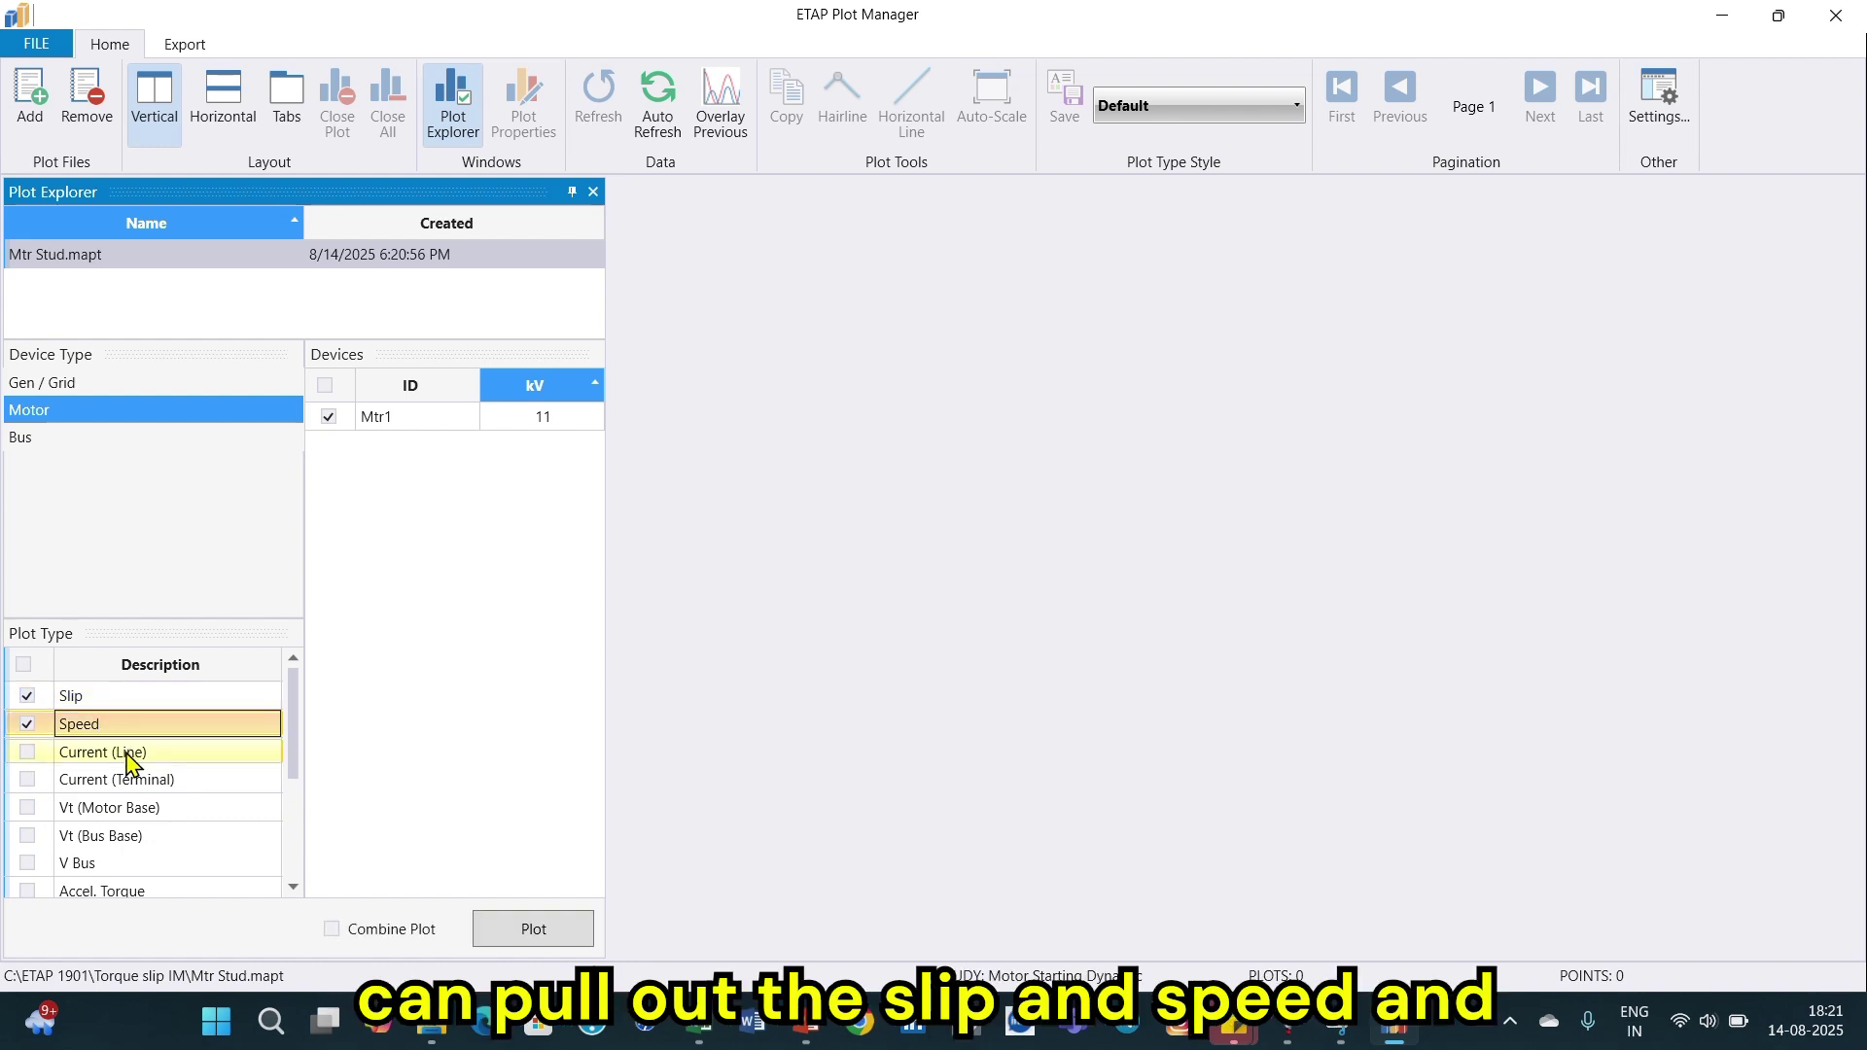
pyautogui.click(331, 930)
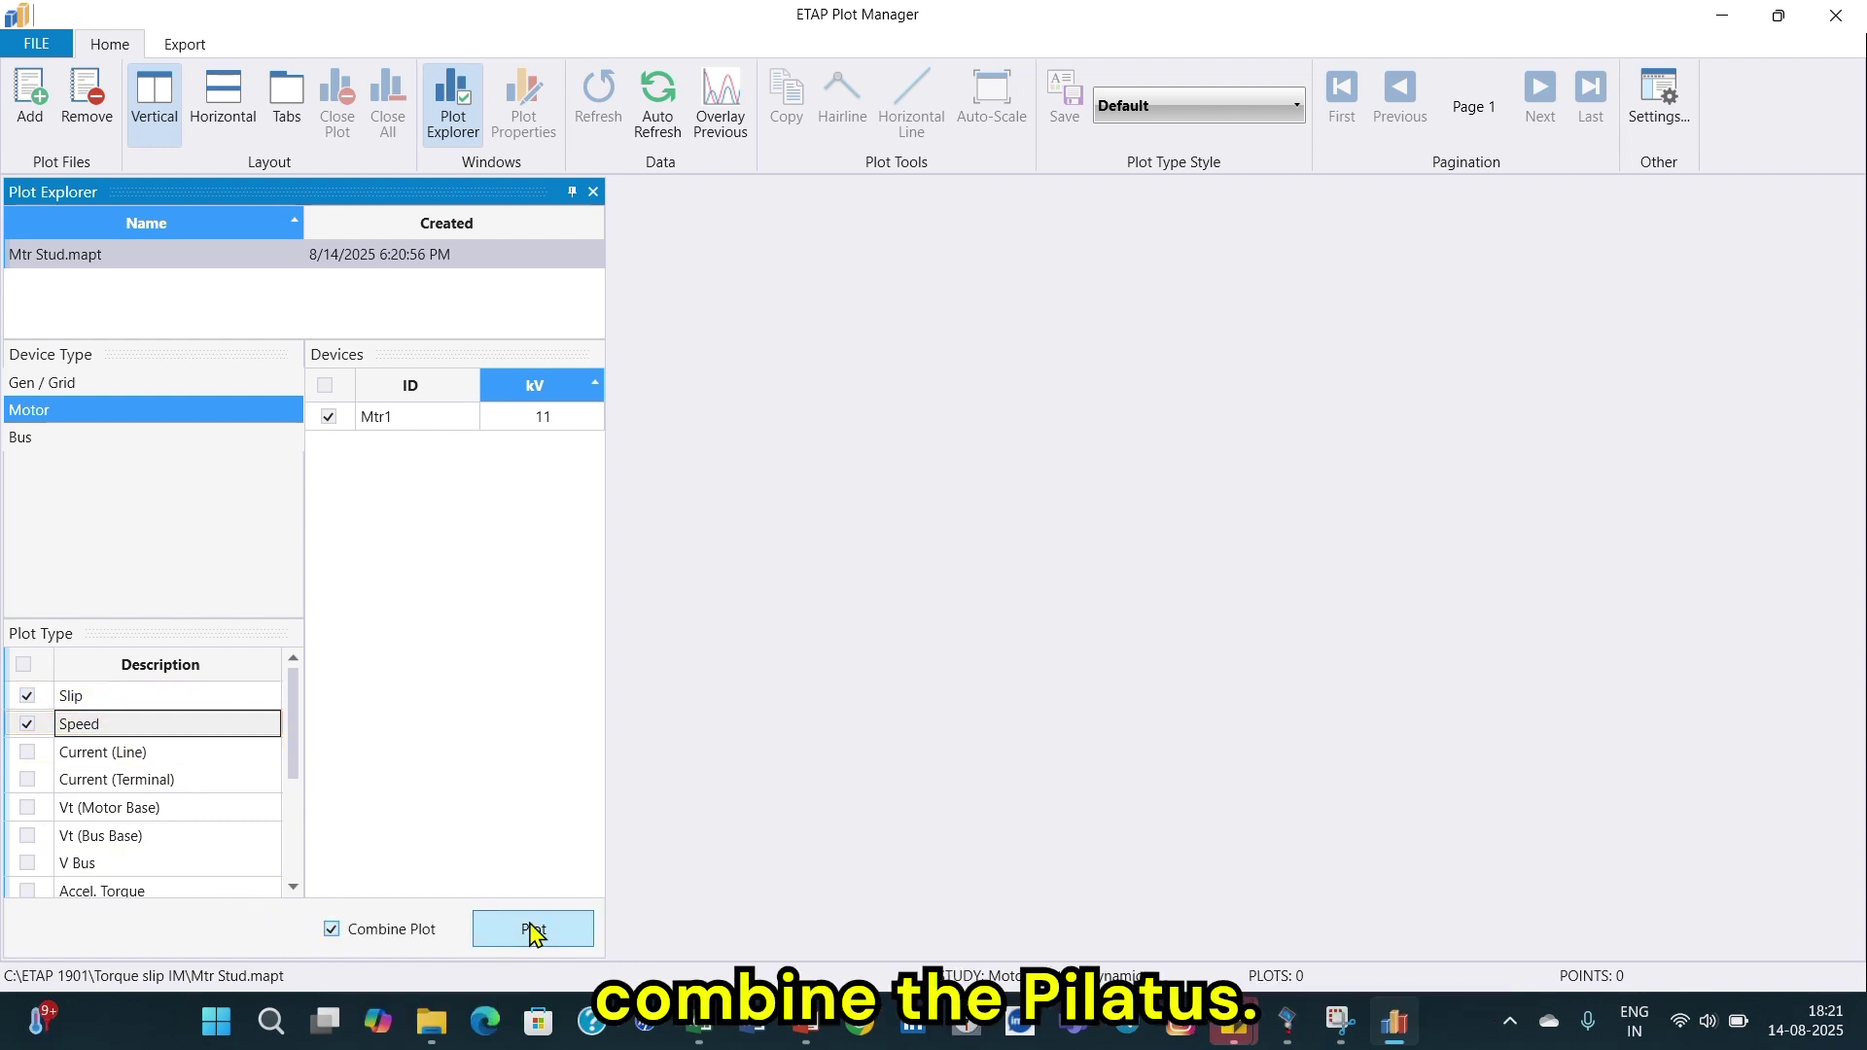
pyautogui.click(532, 929)
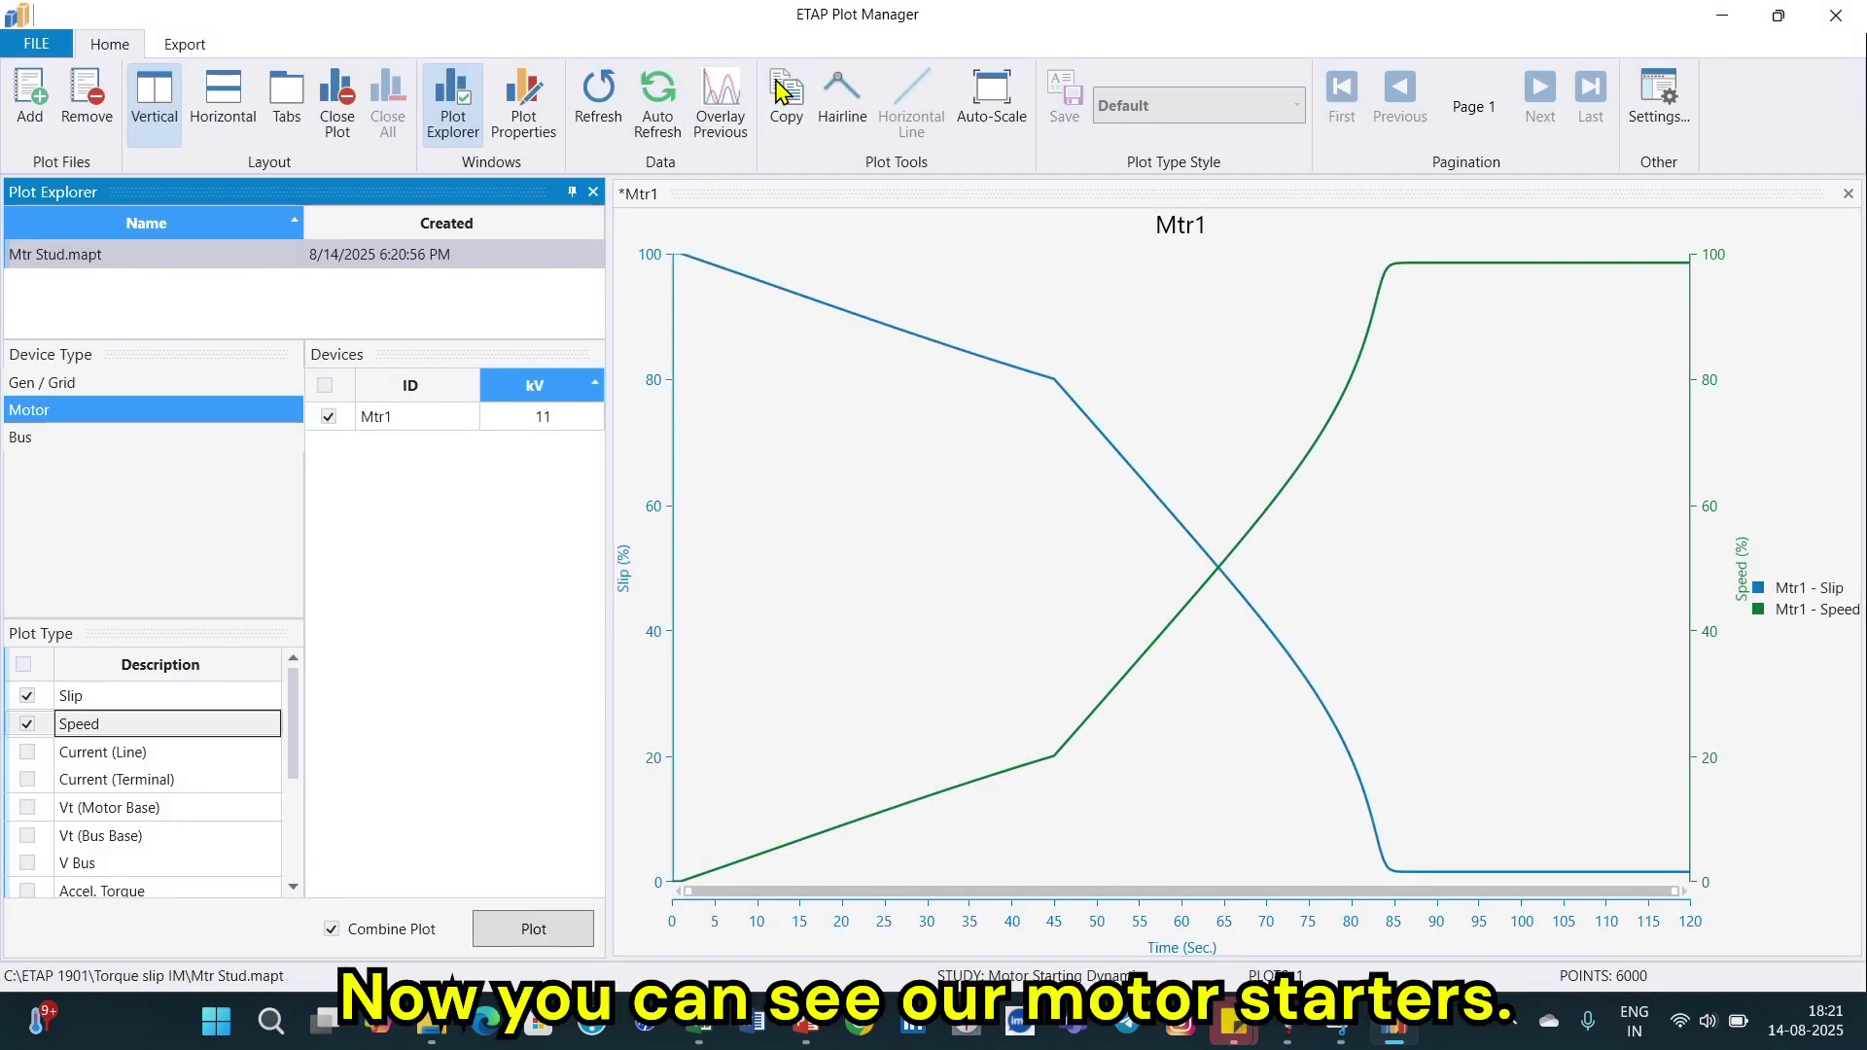
# Step: Read the curves with the hairline near 85 s: speed 98.3%, slip 1.7%
pyautogui.click(842, 97)
pyautogui.moveTo(1364, 622); pyautogui.dragTo(1389, 615)
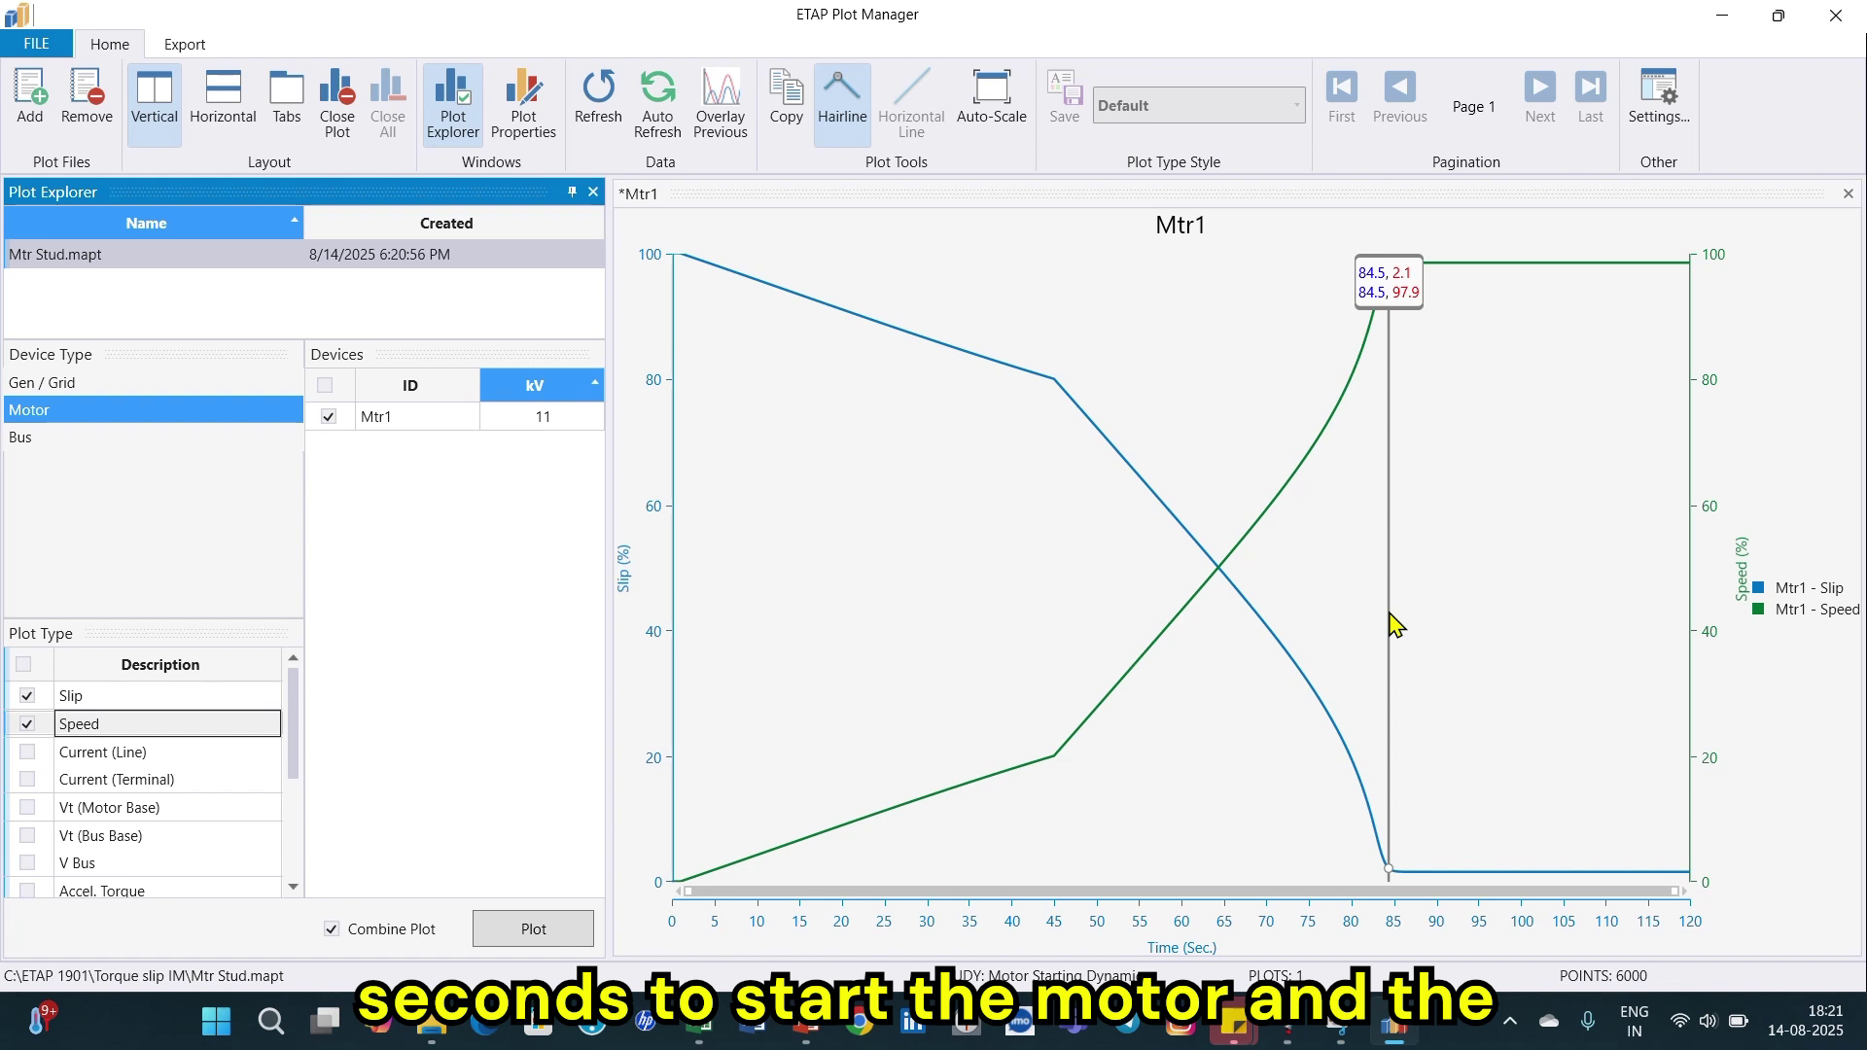
pyautogui.moveTo(1391, 614); pyautogui.dragTo(1394, 623)
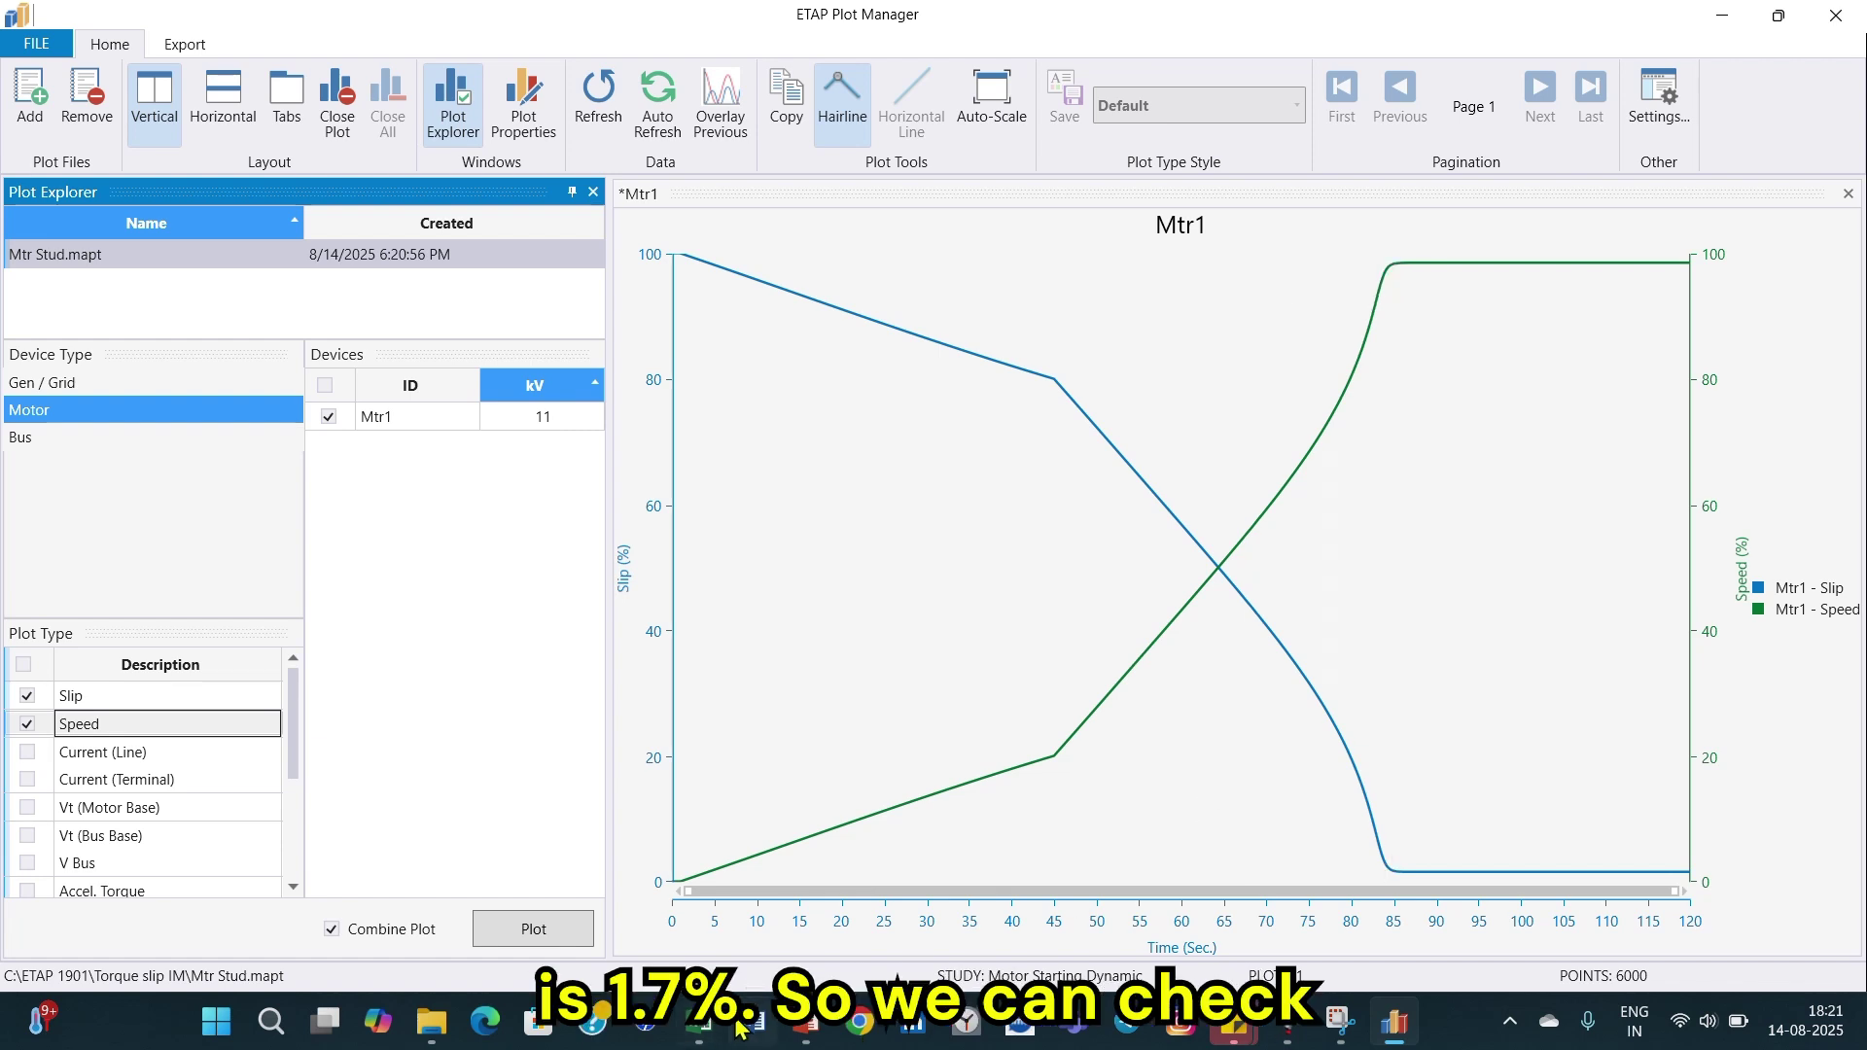
# Step: Set the hand-calculated slip in C8 to 1.7, giving speed 1474.5 (98.3%)
pyautogui.click(707, 1039)
pyautogui.click(498, 501)
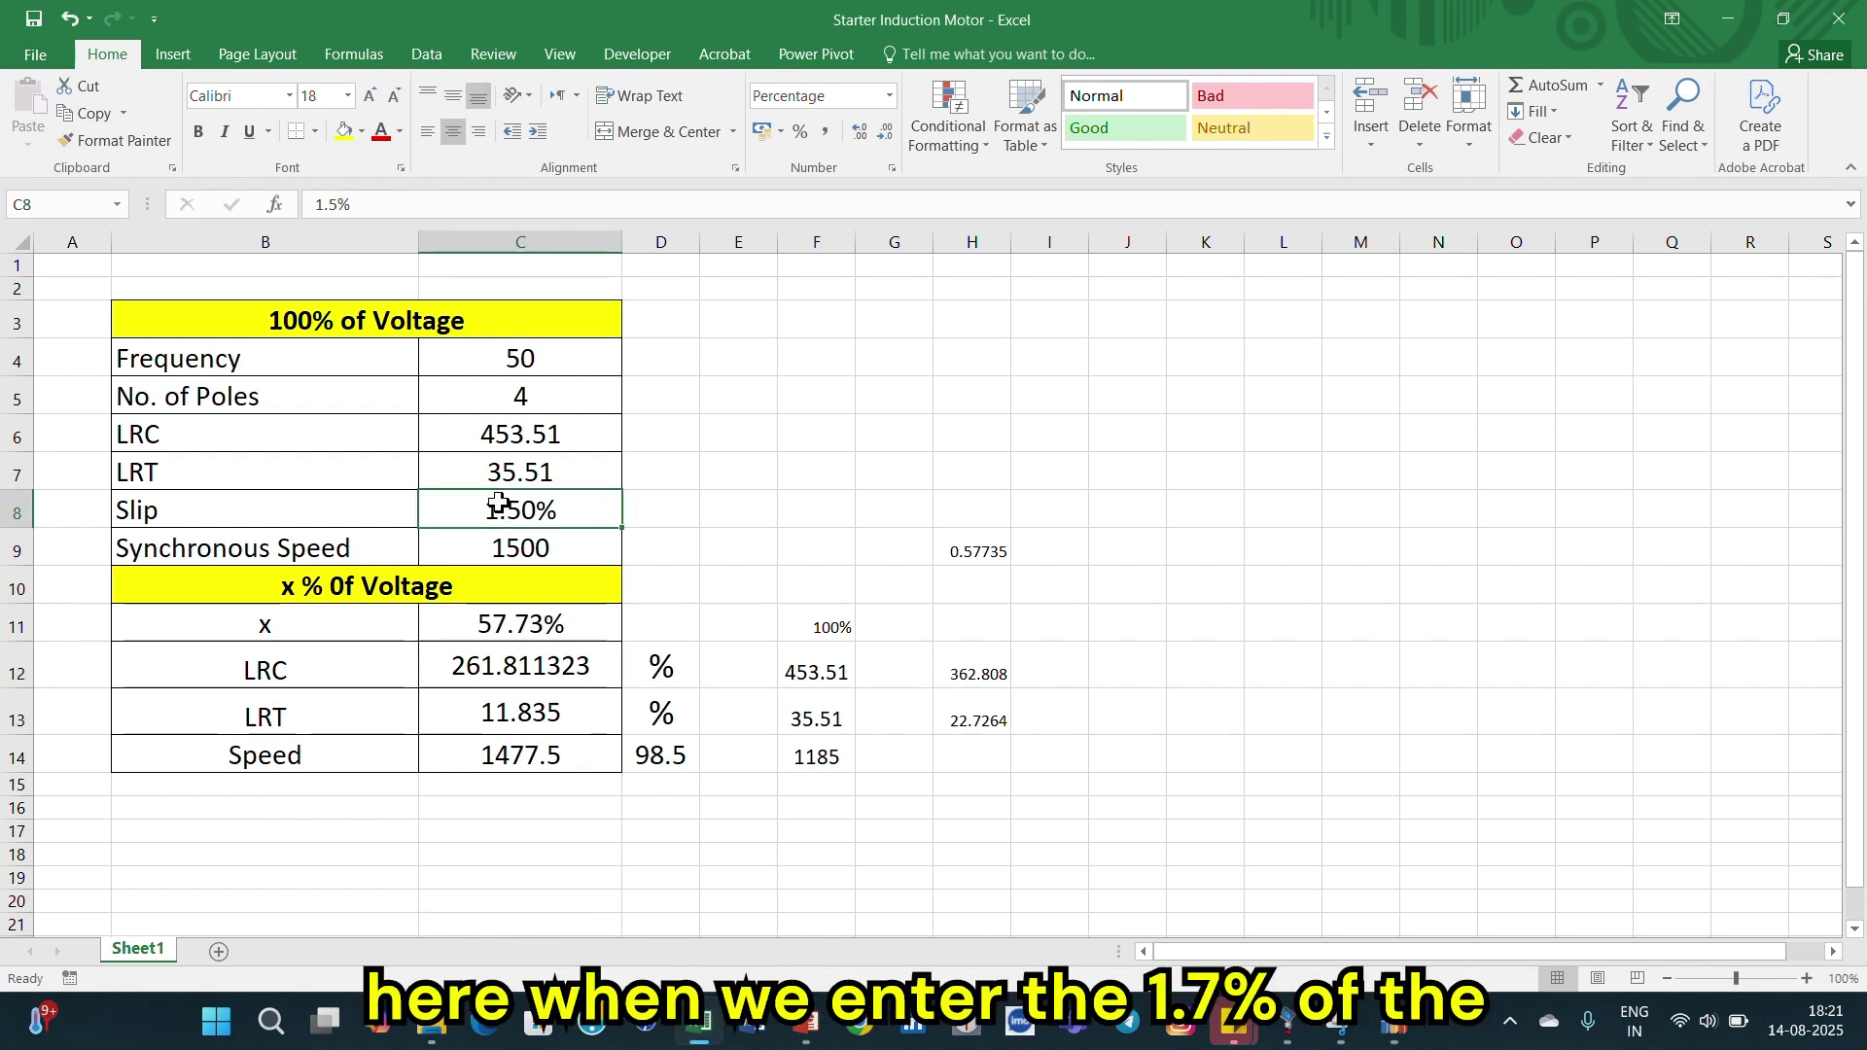
pyautogui.write('1.7')
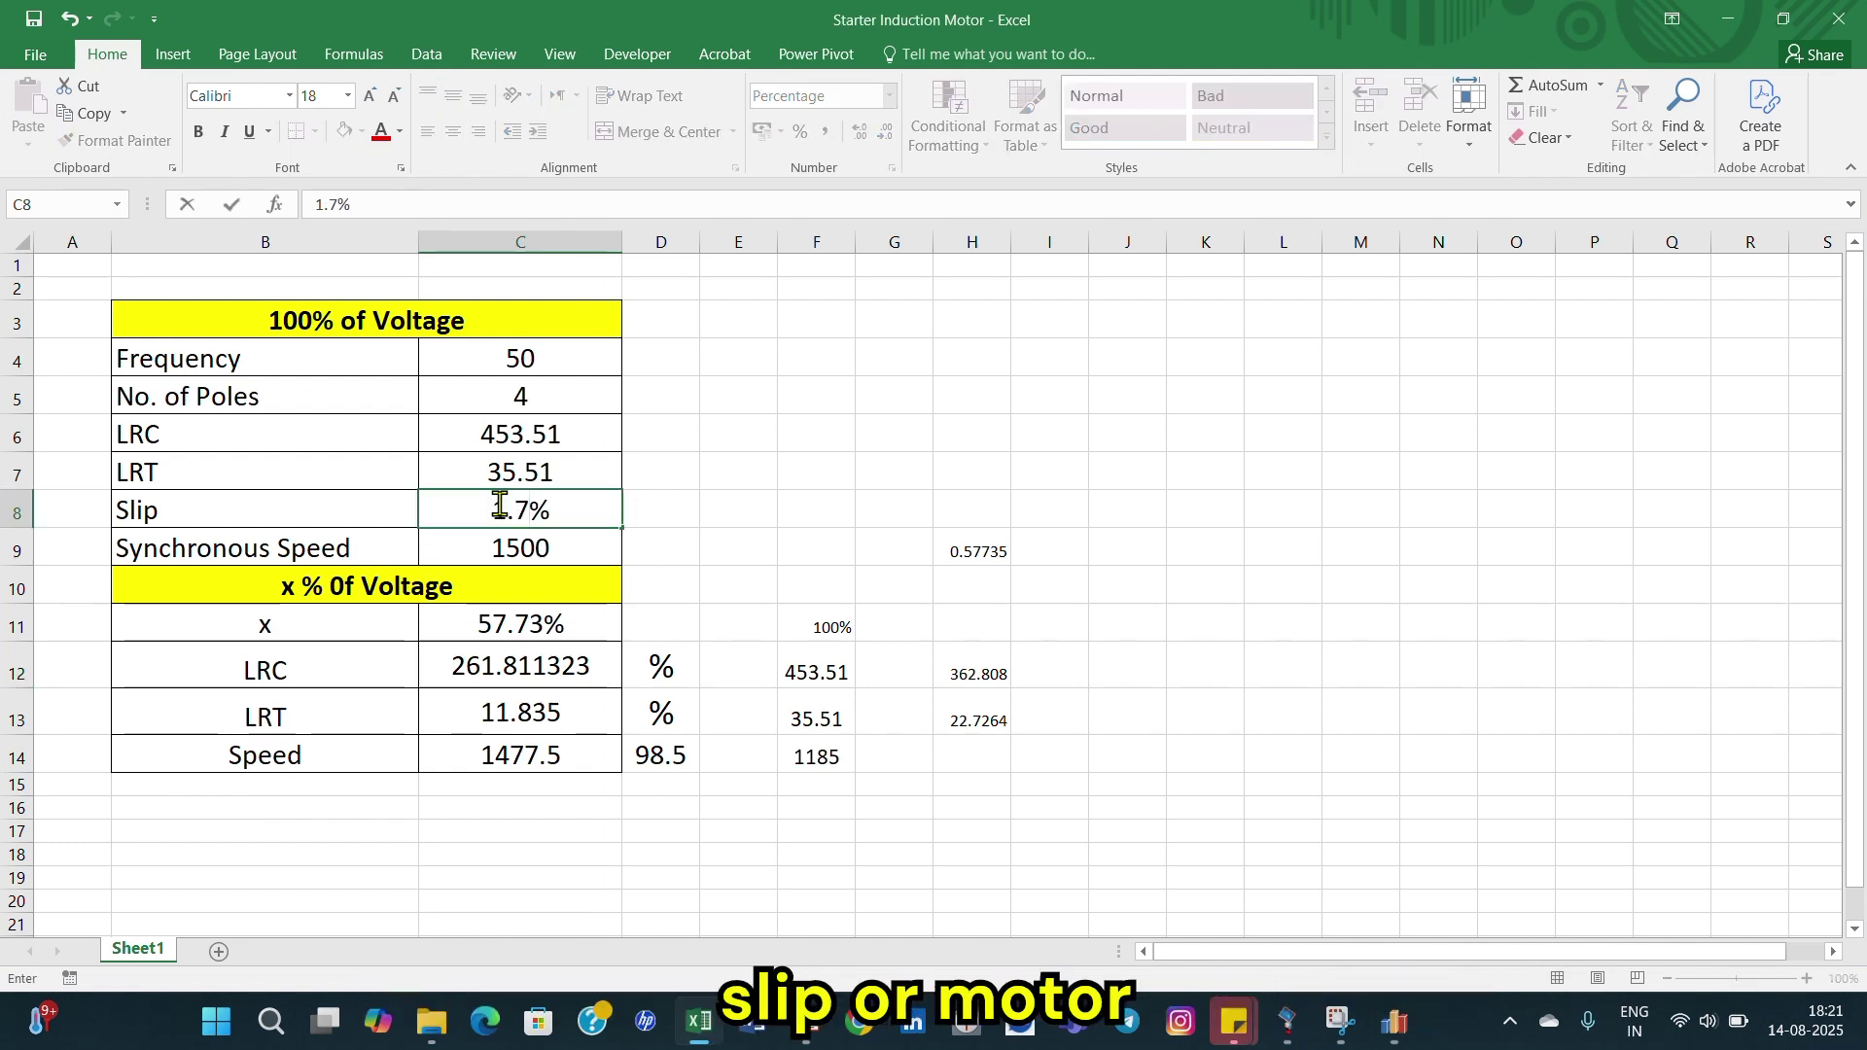
pyautogui.press('Return')
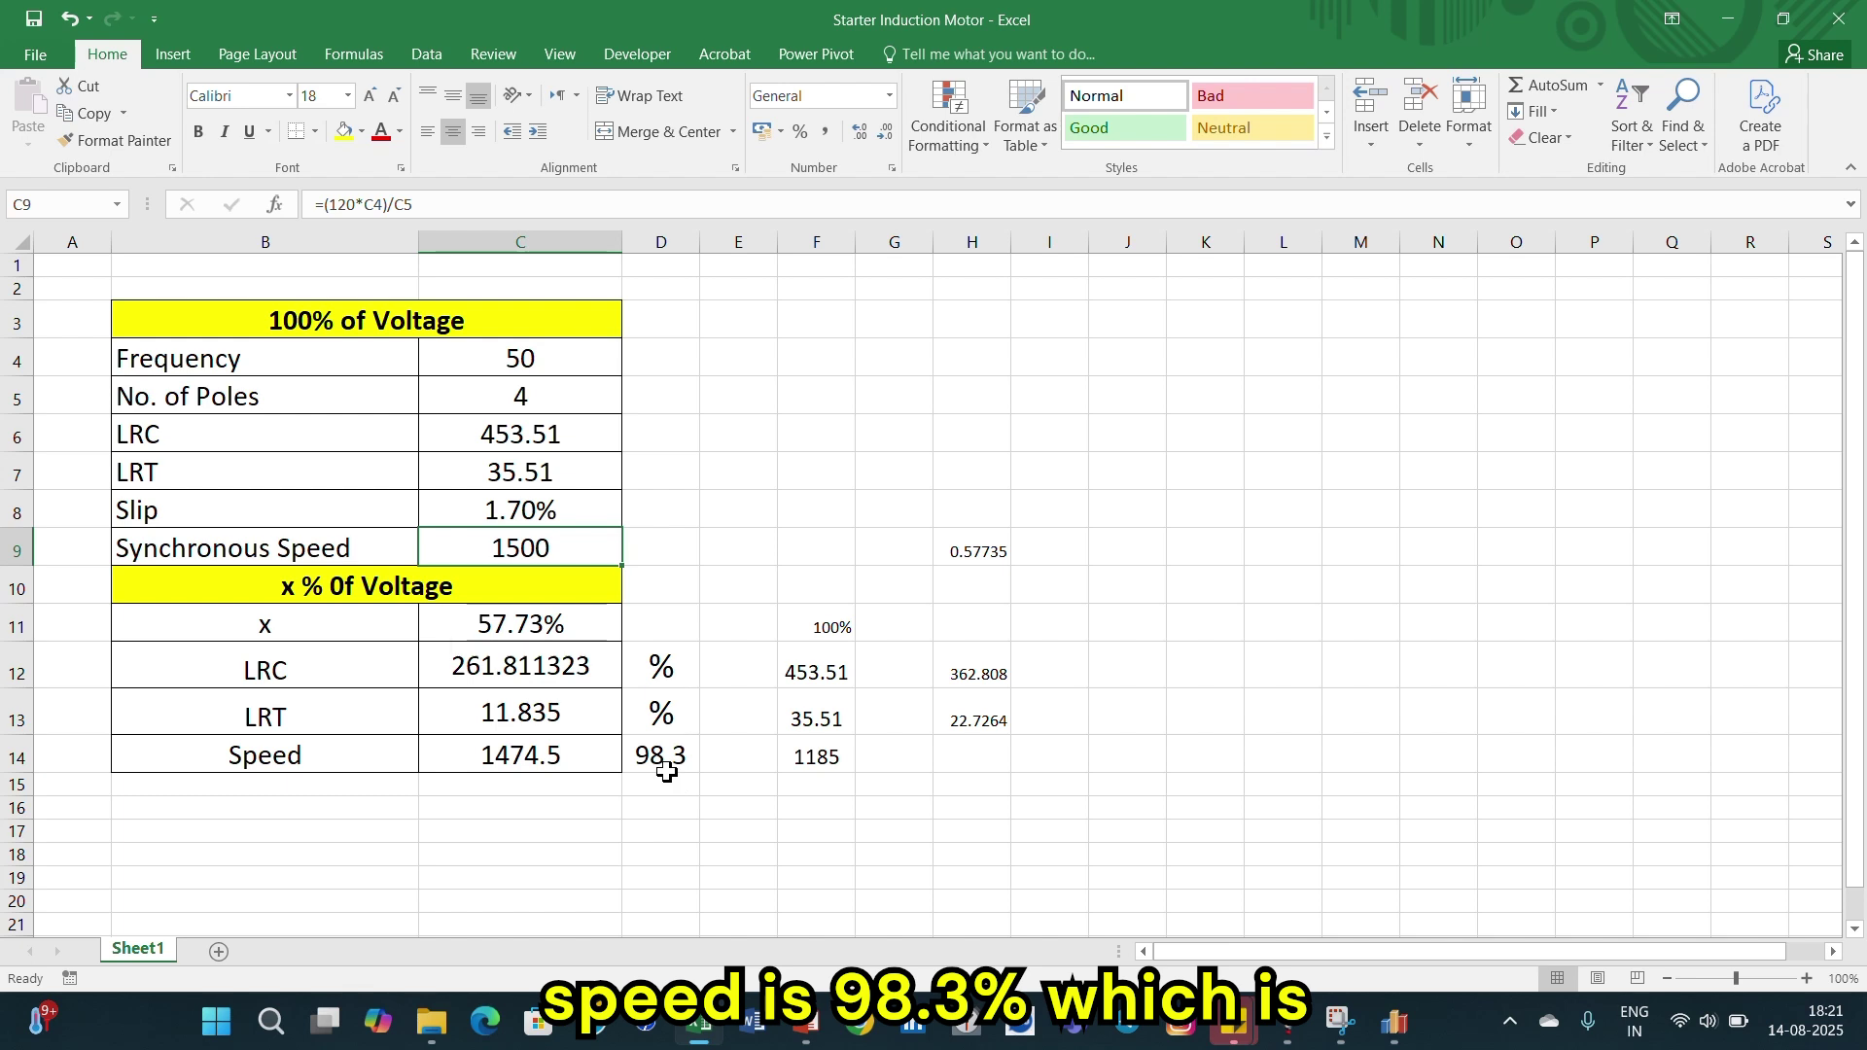
pyautogui.click(1395, 1023)
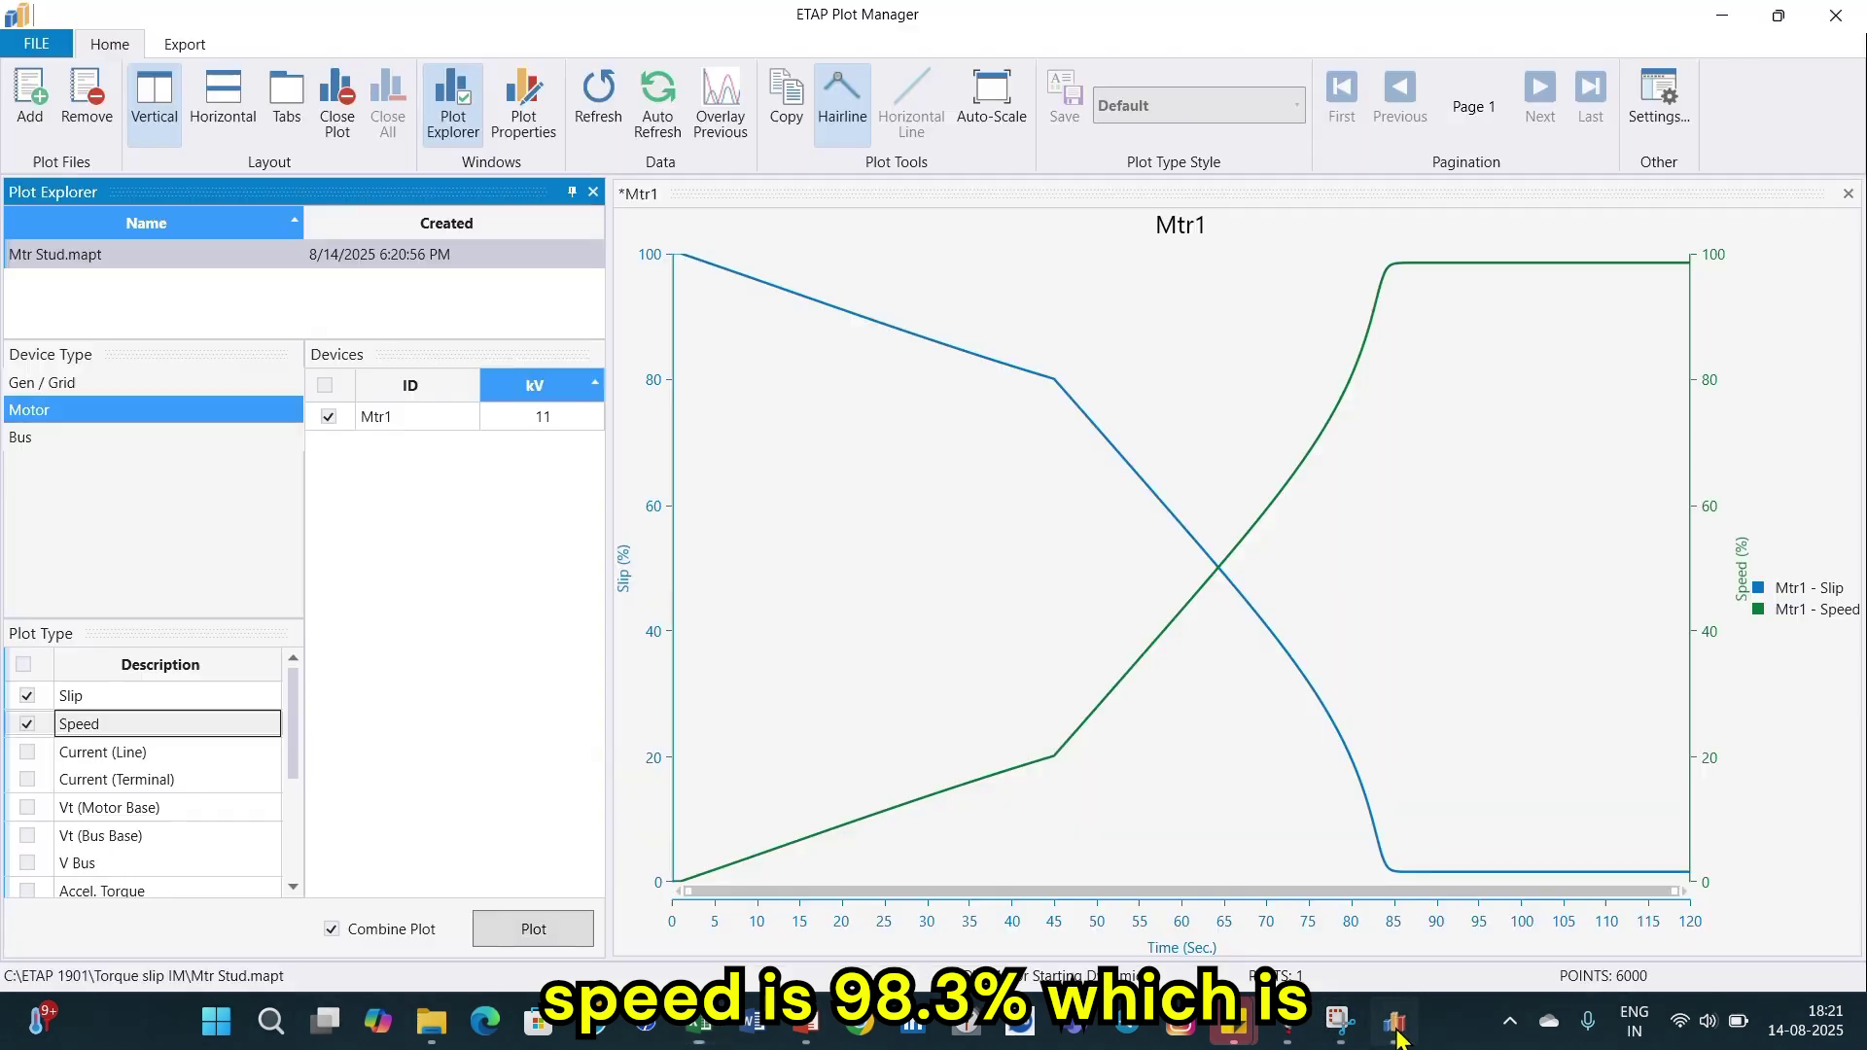
# Step: Replace the slip/speed chart with Mtr1's Current (Terminal) plot
pyautogui.click(1846, 196)
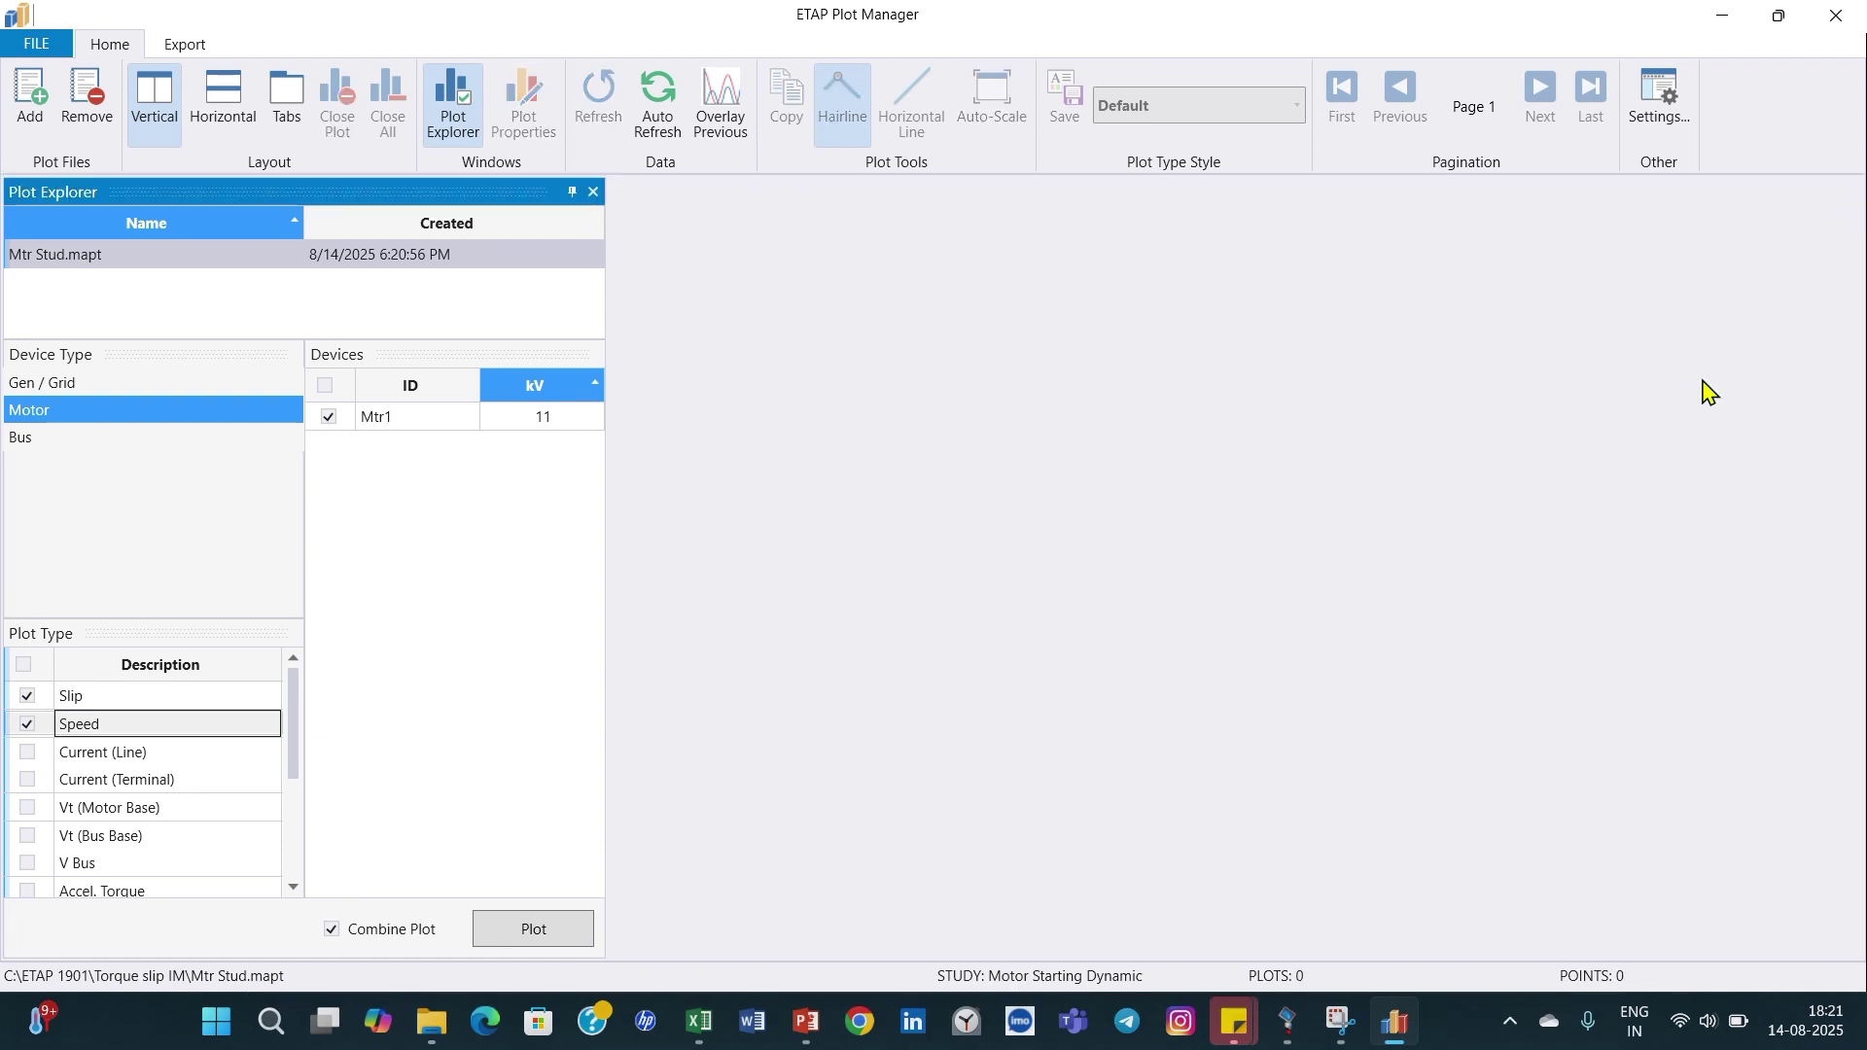
pyautogui.click(28, 724)
pyautogui.click(27, 695)
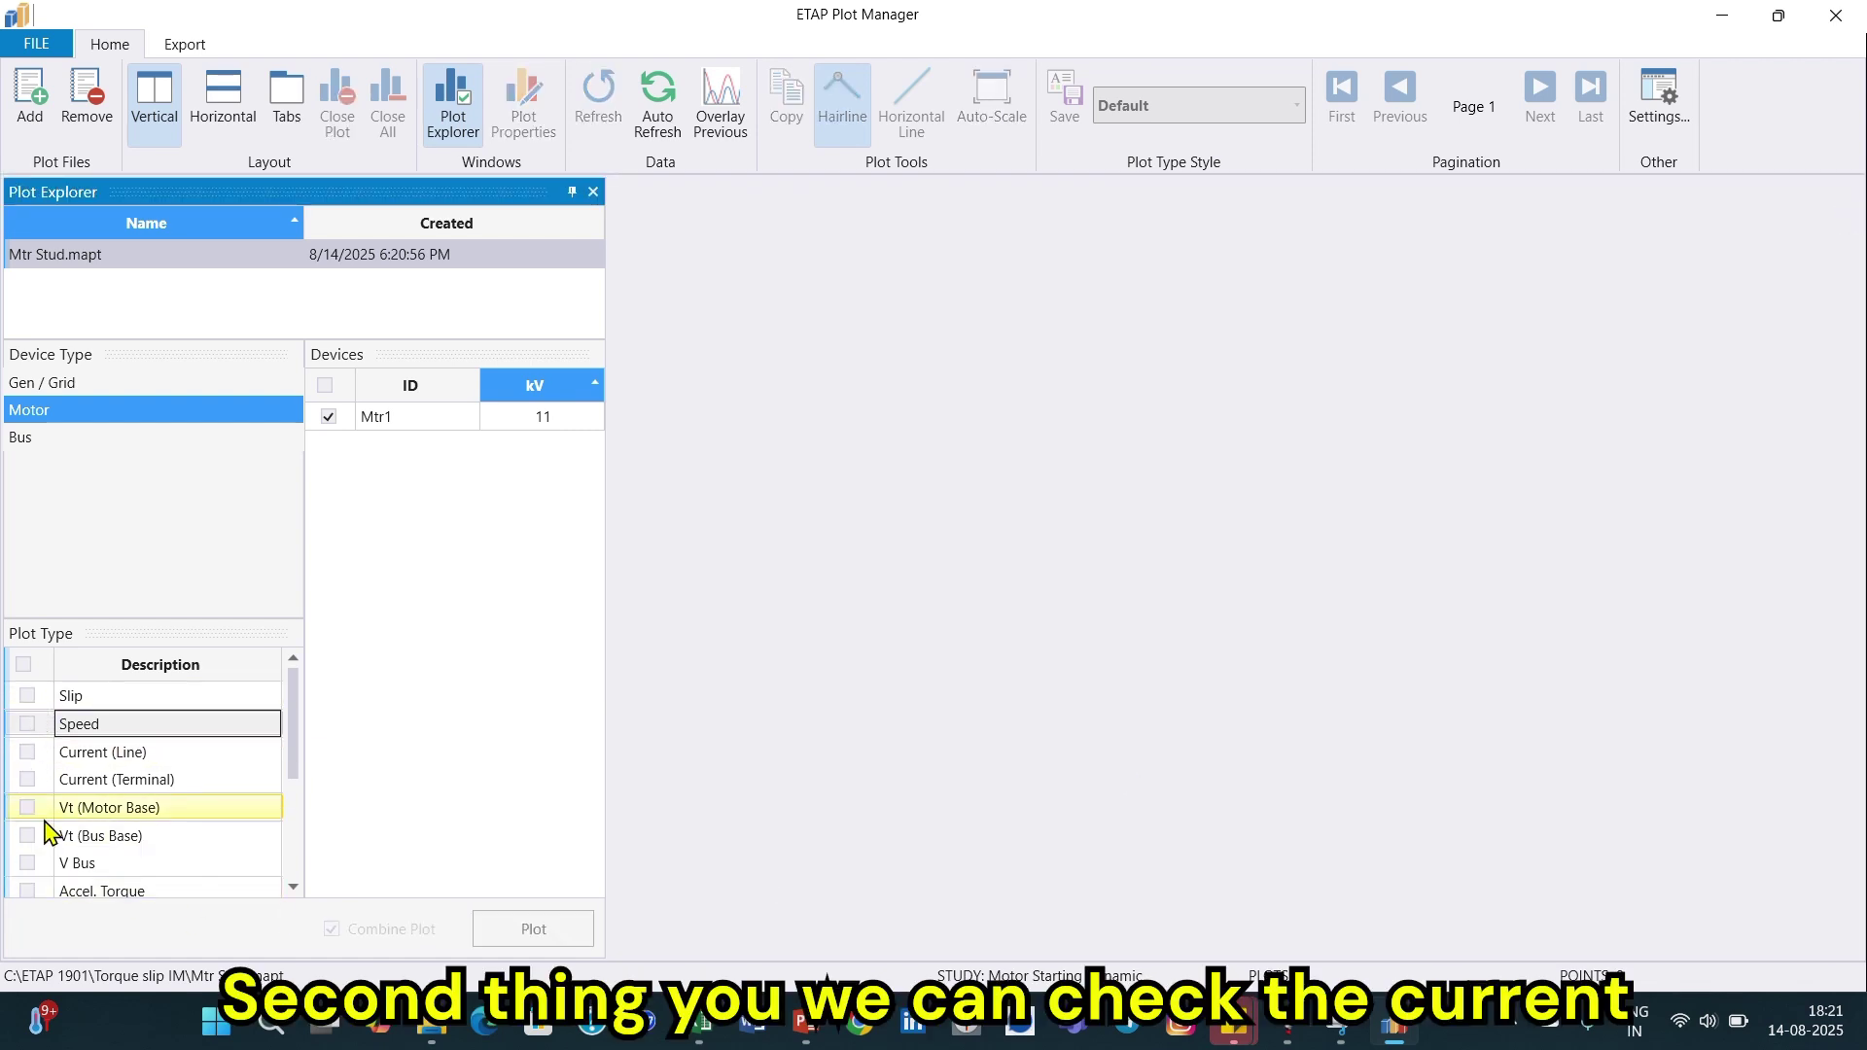
pyautogui.click(83, 789)
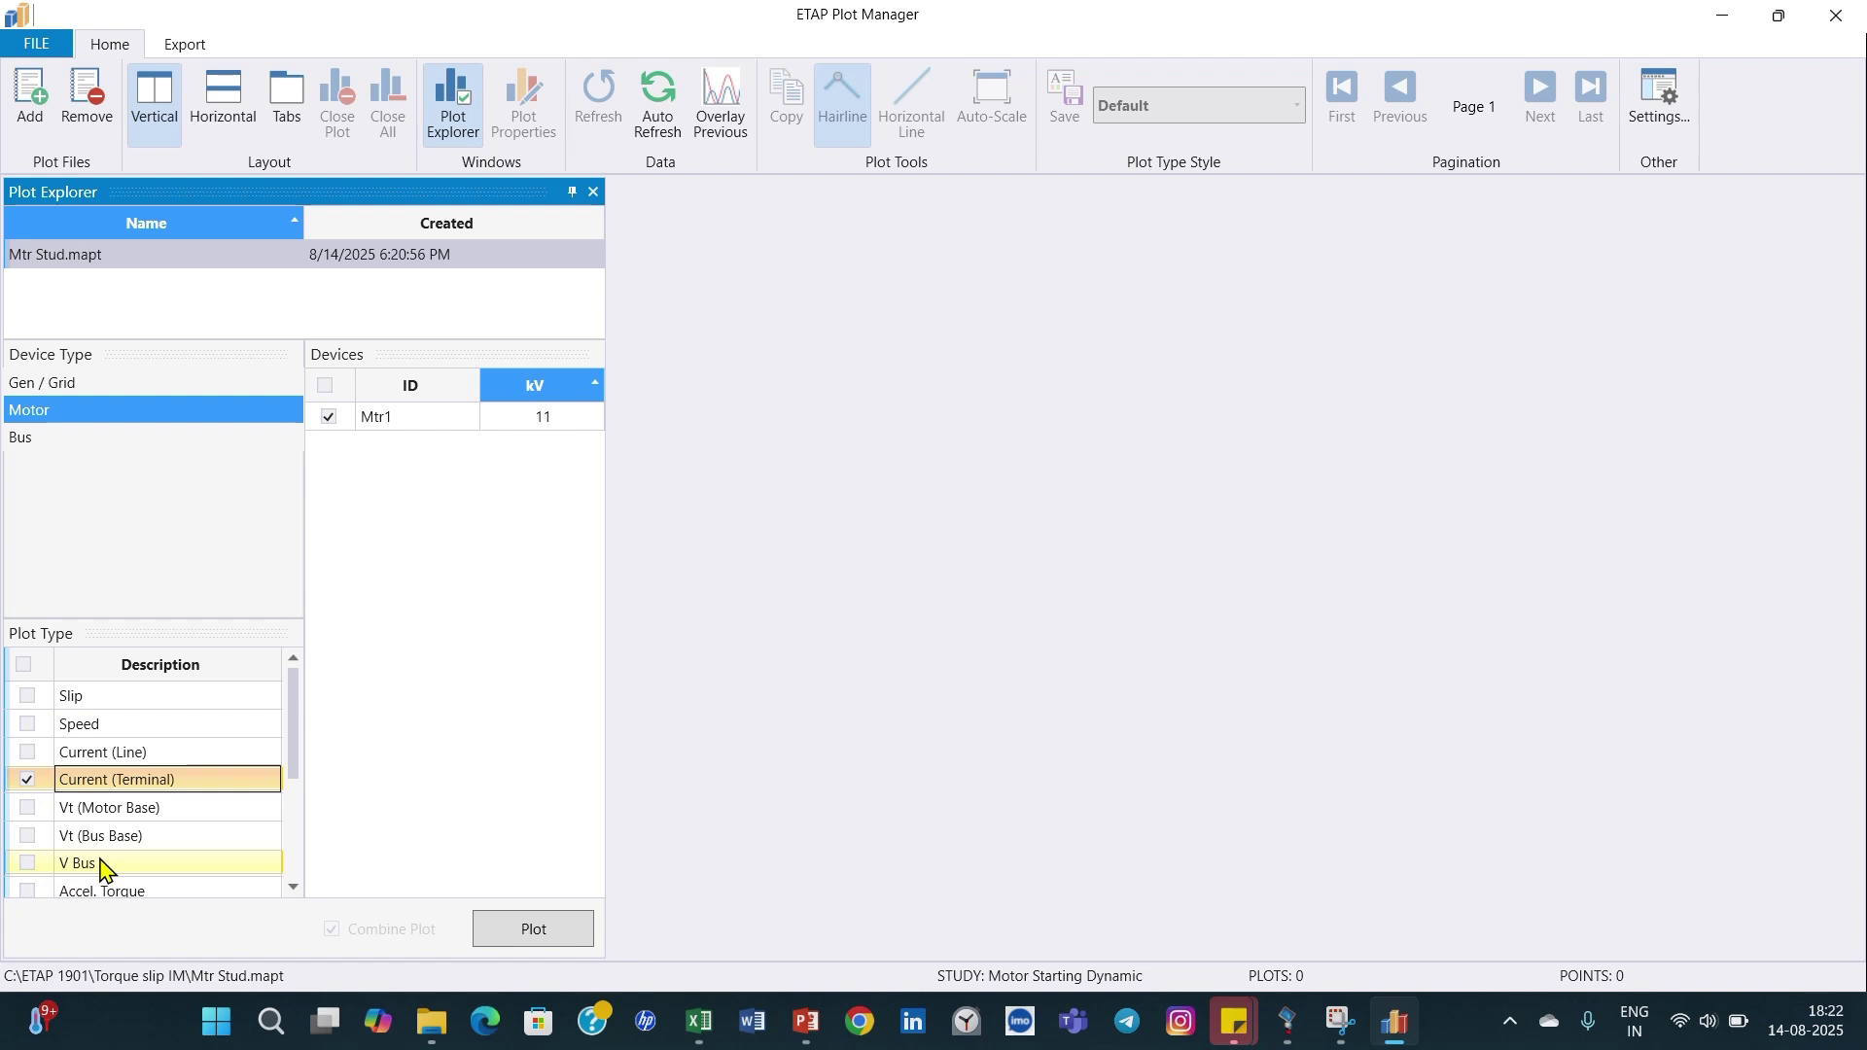
pyautogui.click(541, 940)
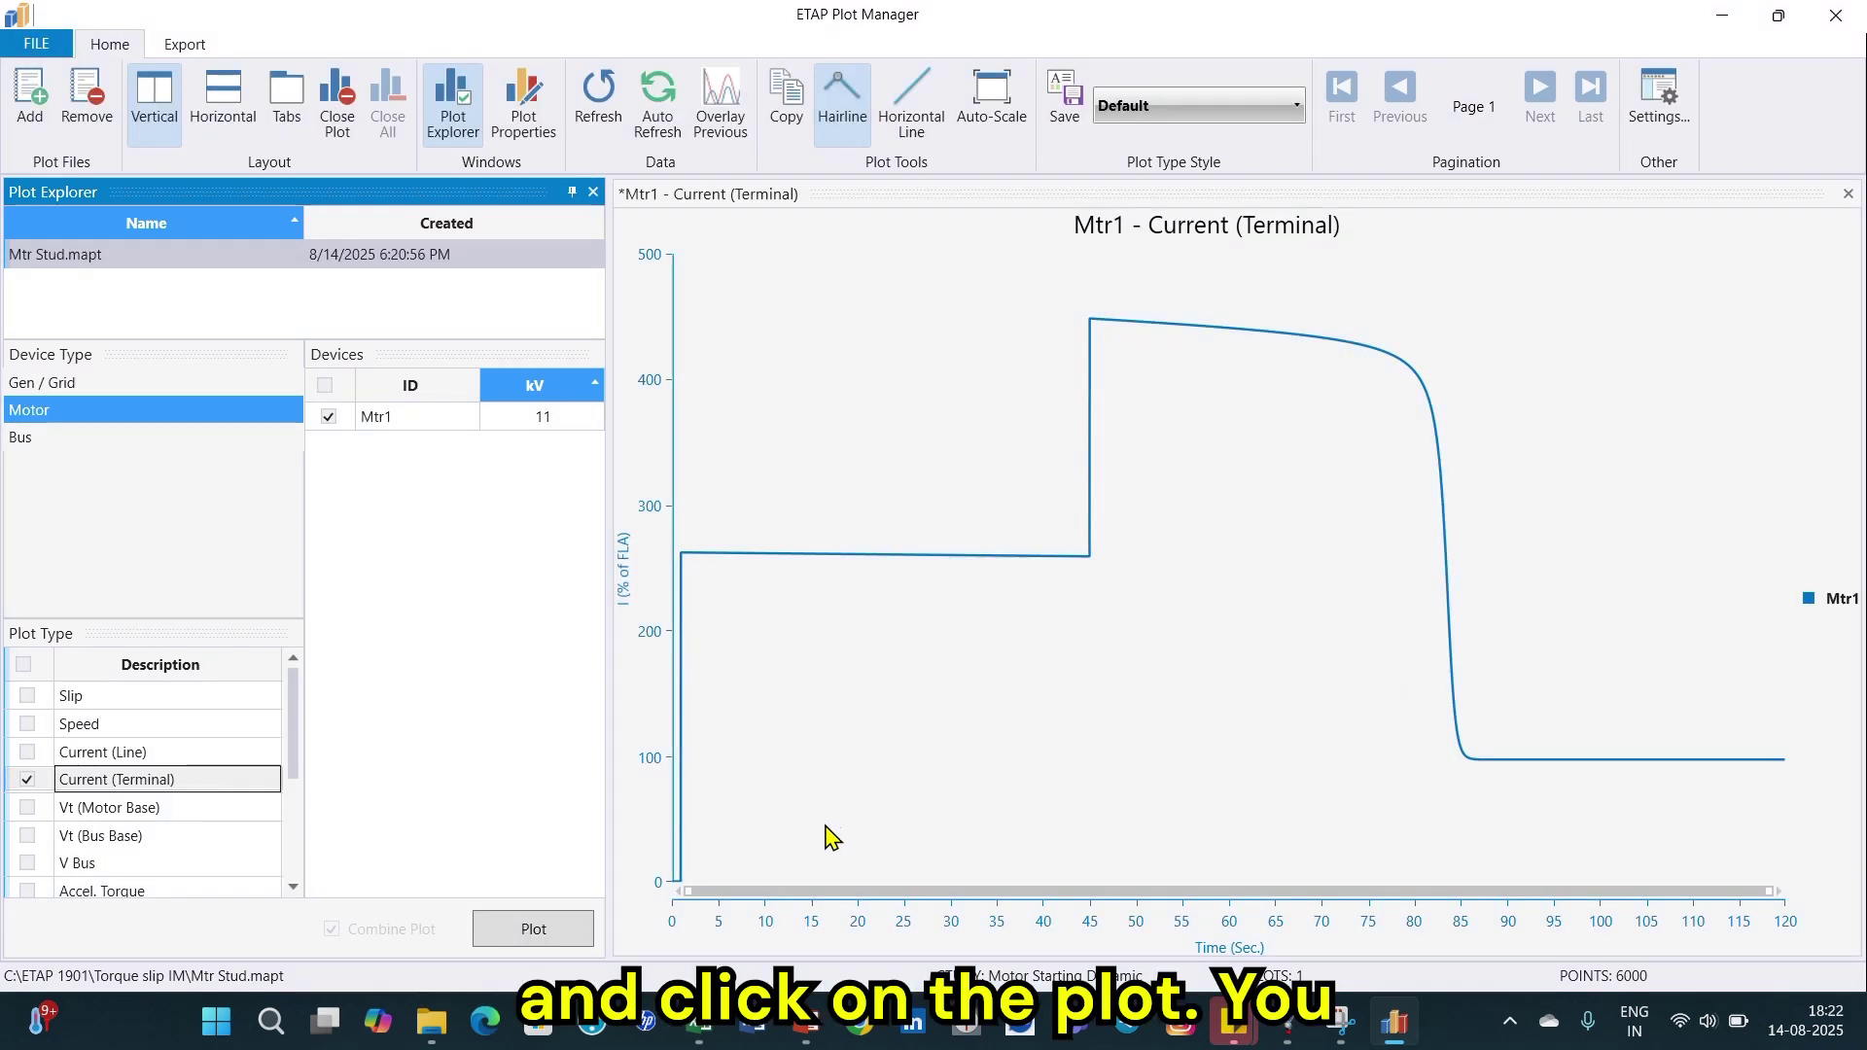
# Step: Read the terminal current with the hairline and compare 261.5% against Excel's 261.81% LRC
pyautogui.moveTo(778, 681); pyautogui.dragTo(733, 623)
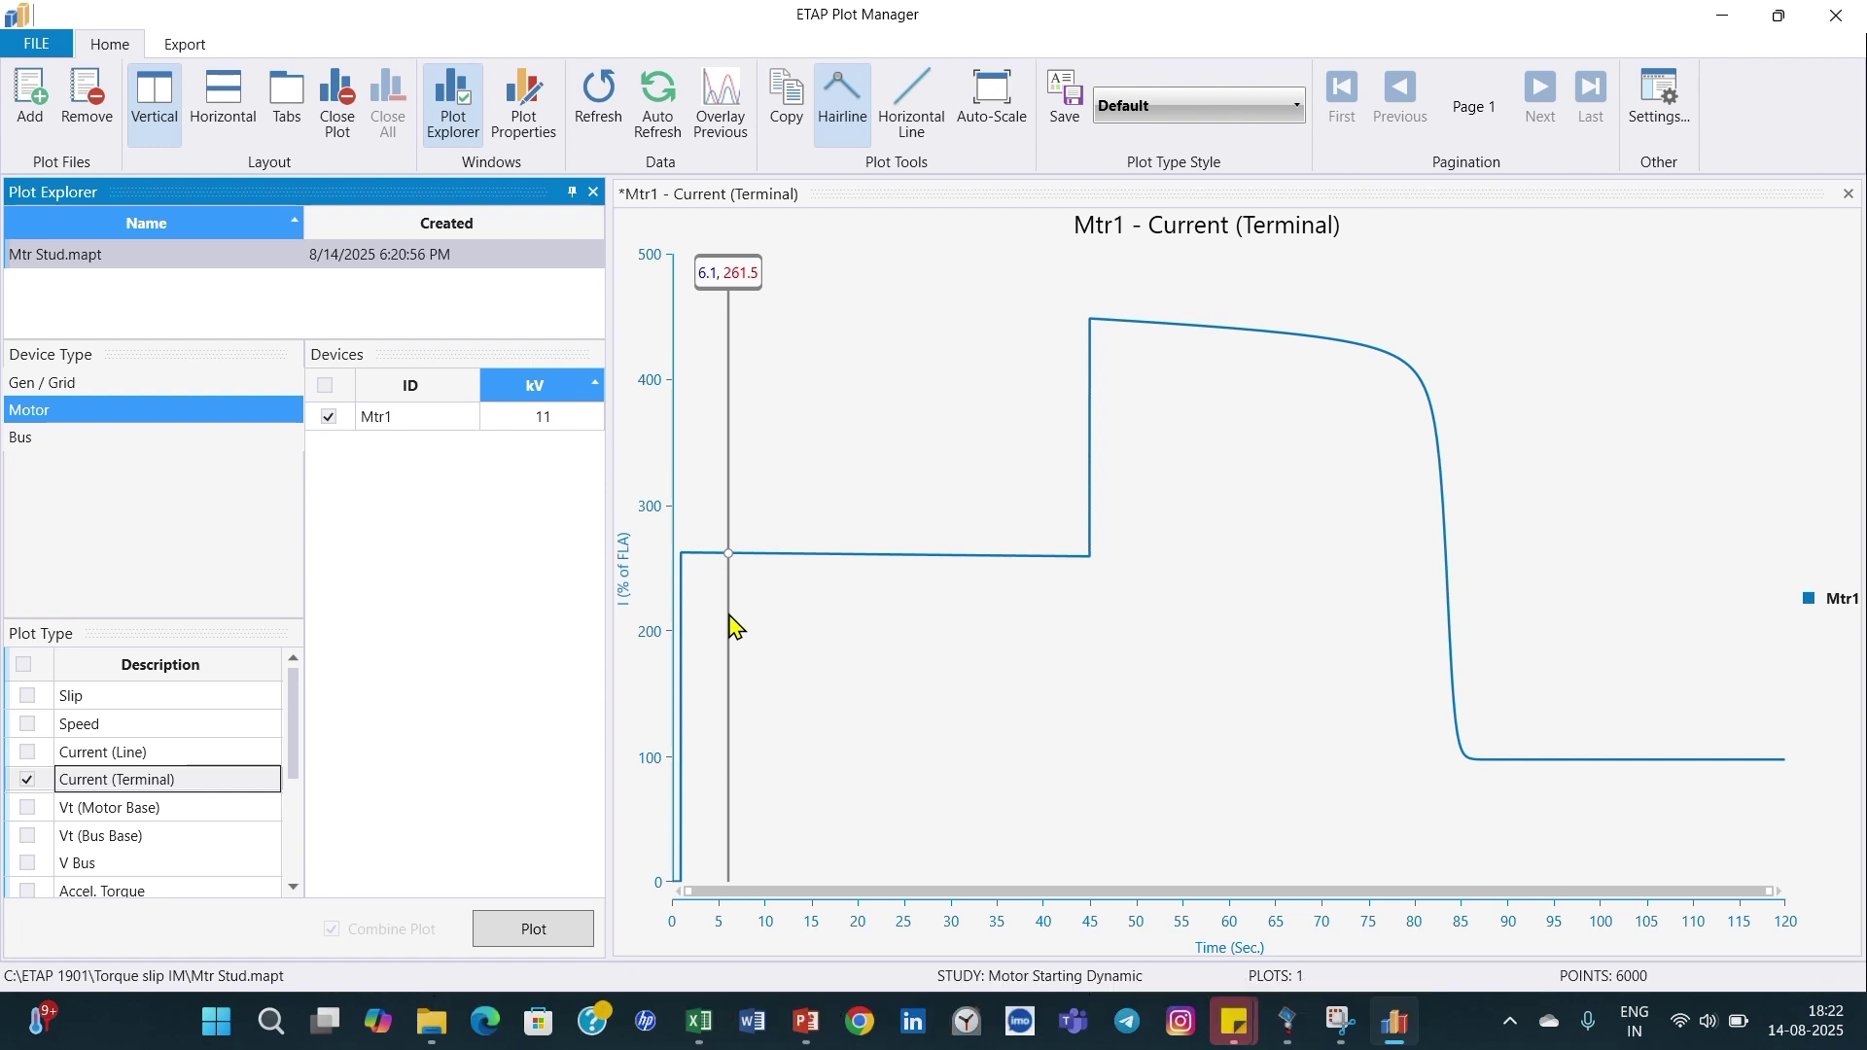
pyautogui.click(702, 1026)
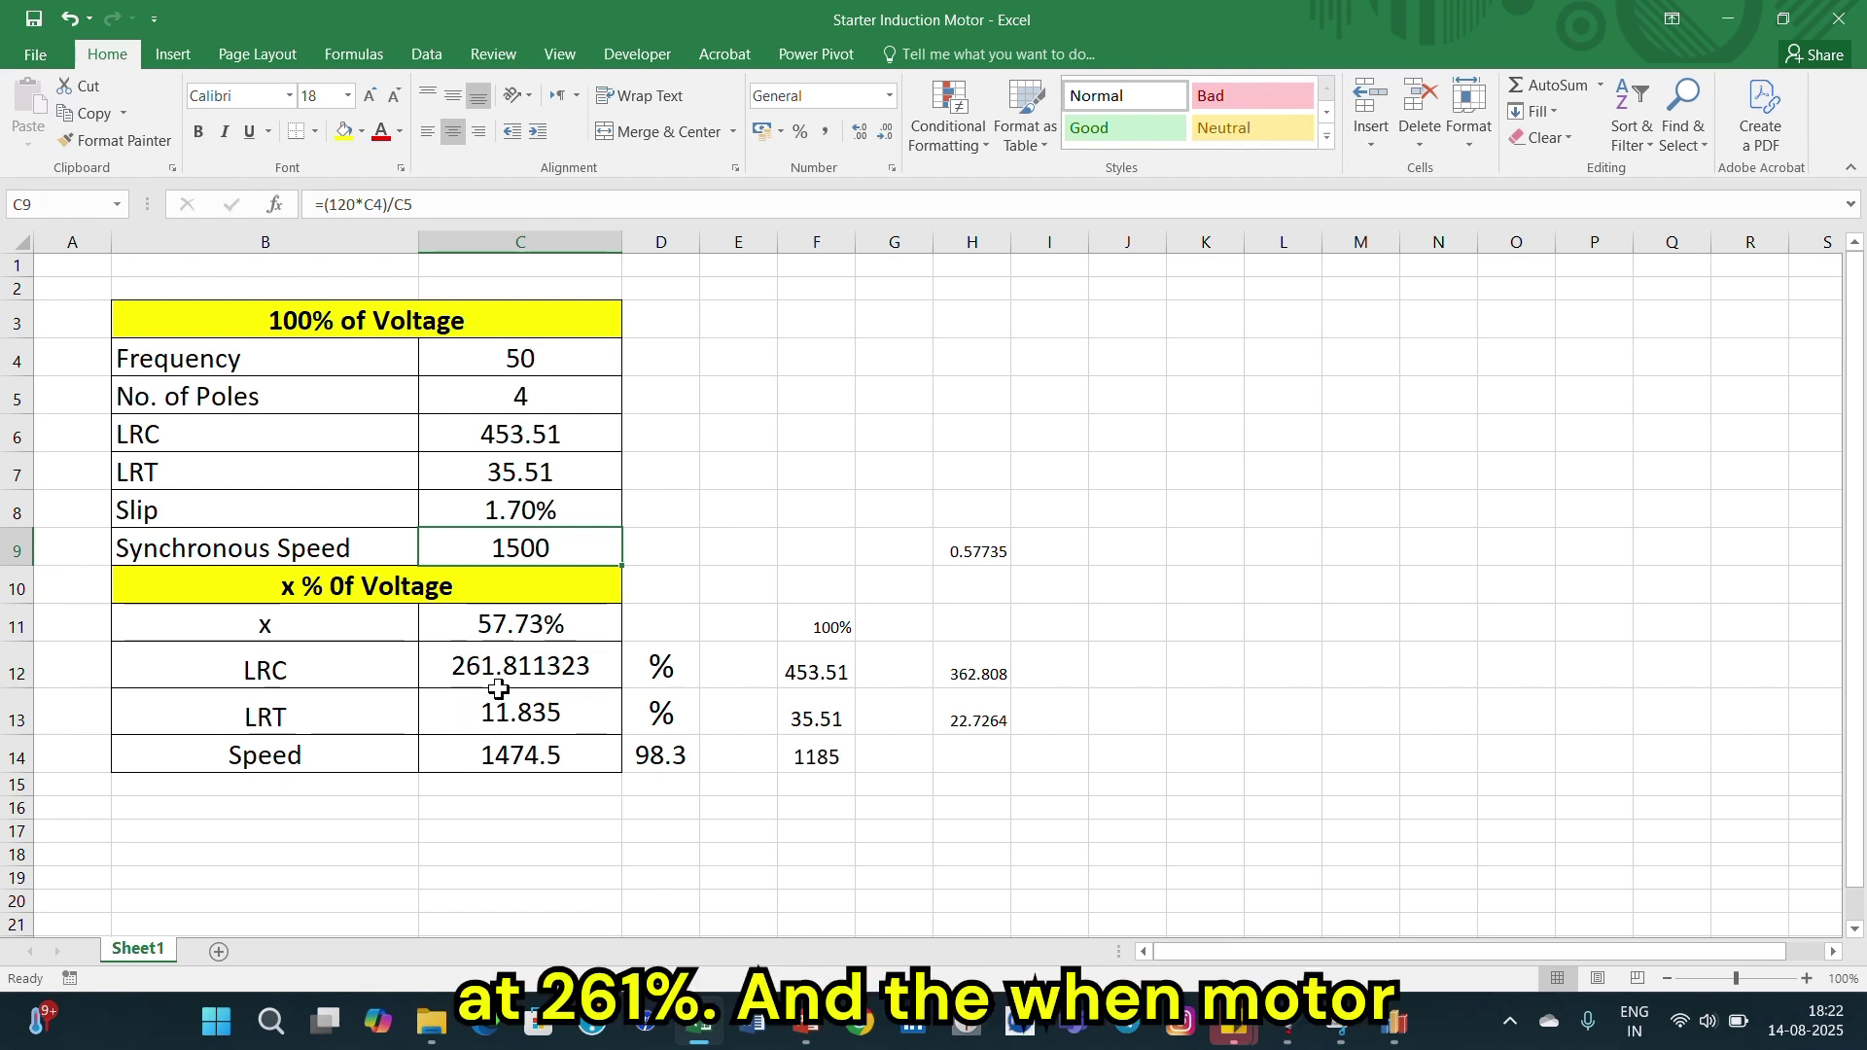
pyautogui.click(1338, 1044)
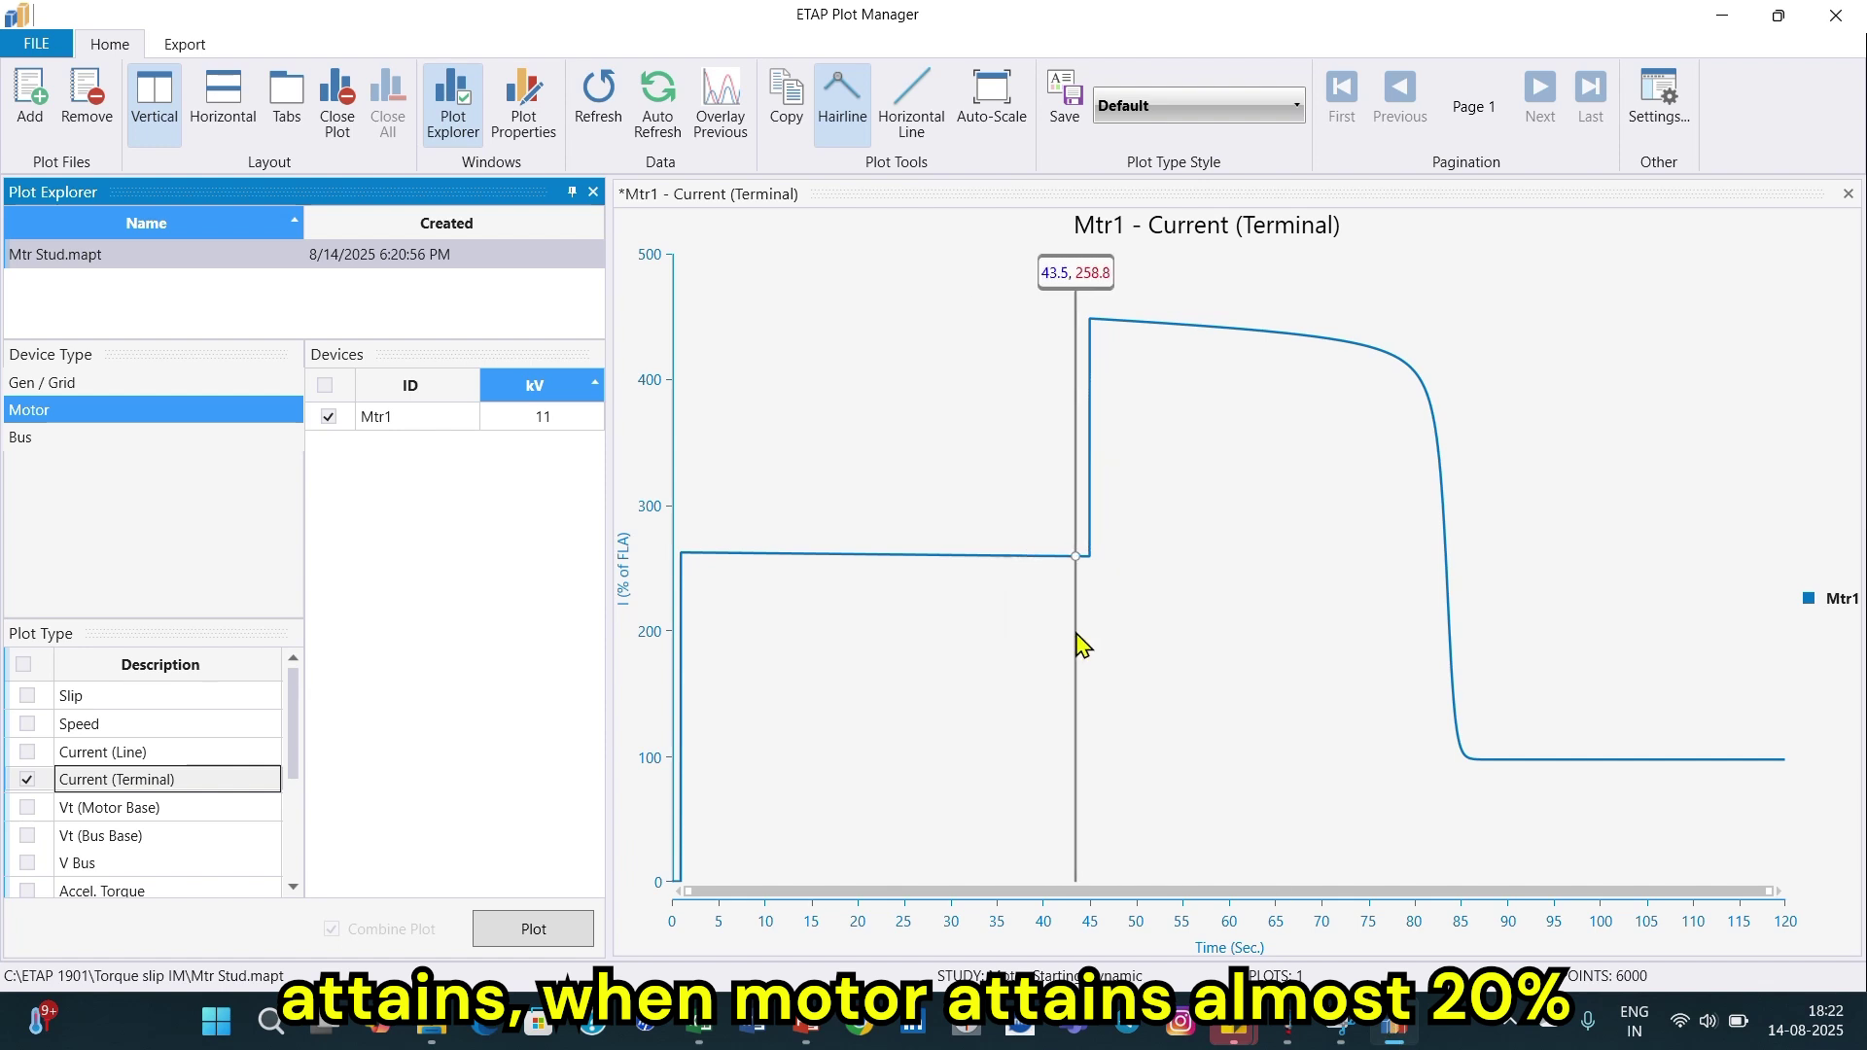